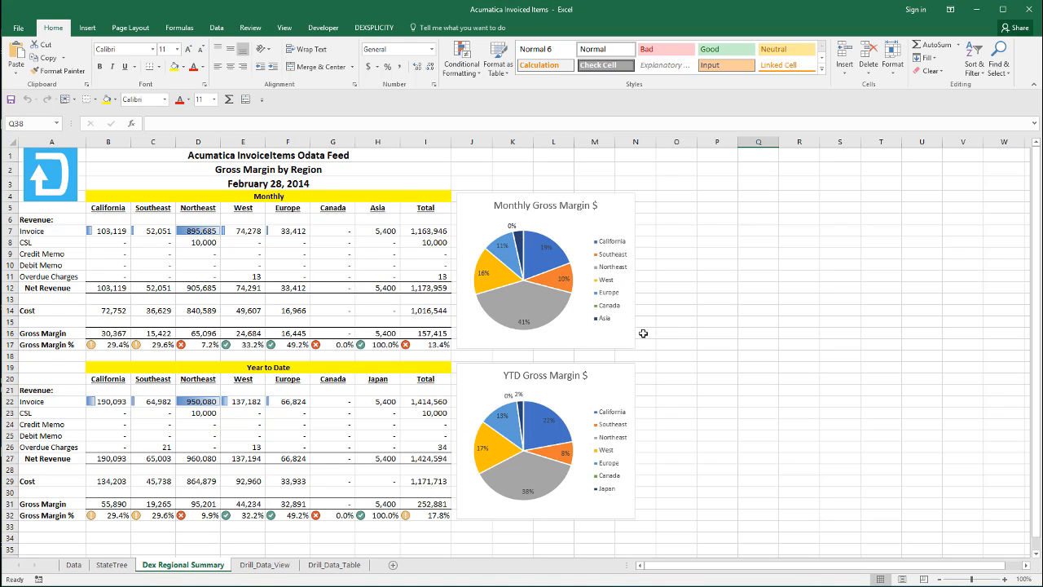
# Step: Show the Data worksheet, switch to Internet Explorer and view the YouTube videos on displaying OData in Excel and creating an OData connection
pyautogui.click(74, 565)
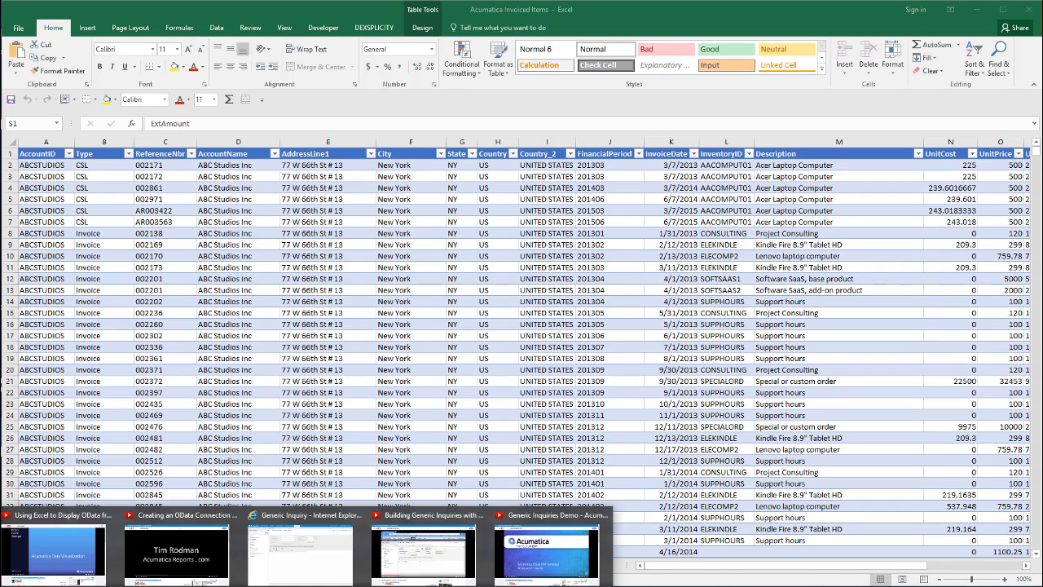
pyautogui.click(294, 541)
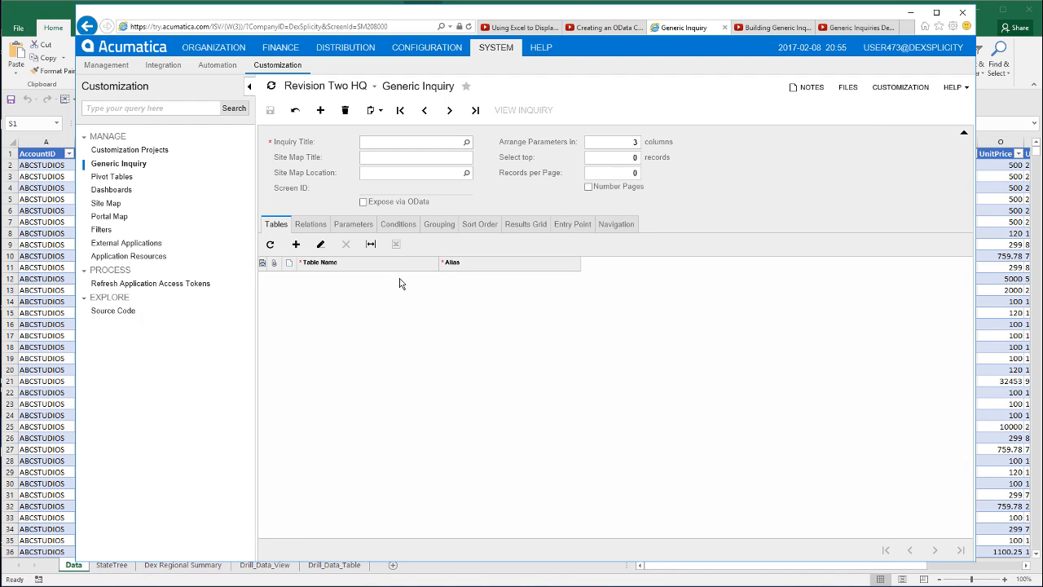
pyautogui.click(516, 30)
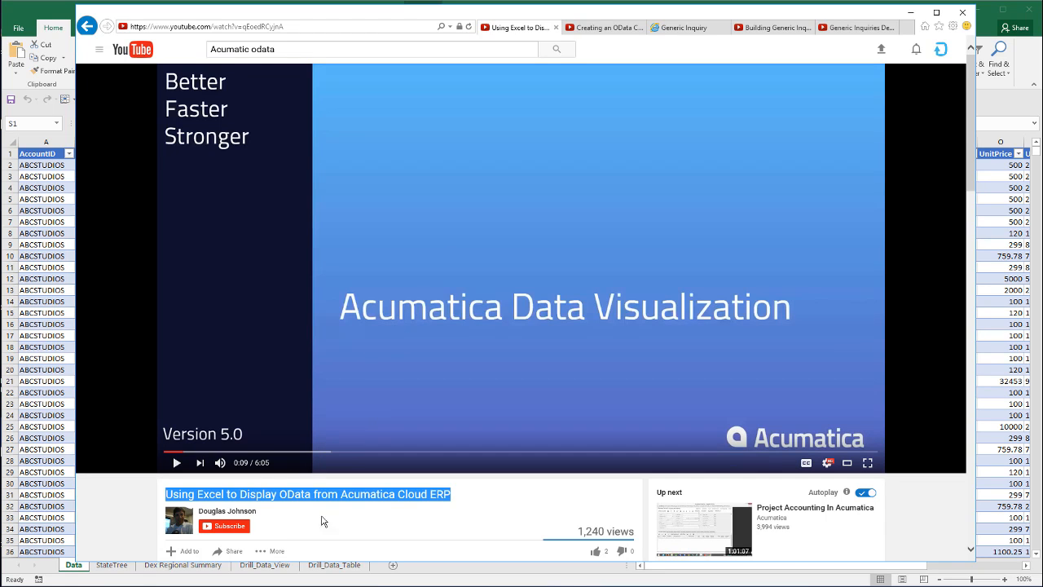
pyautogui.click(601, 30)
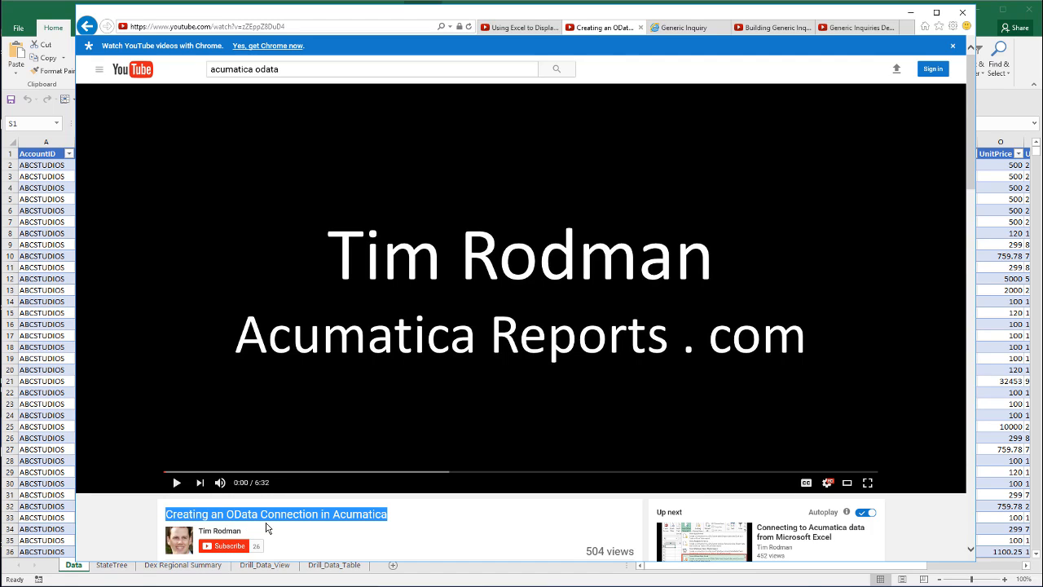
# Step: Load the InvoicedItems inquiry on the Acumatica Generic Inquiry page and review its table relations and parameters
pyautogui.click(678, 29)
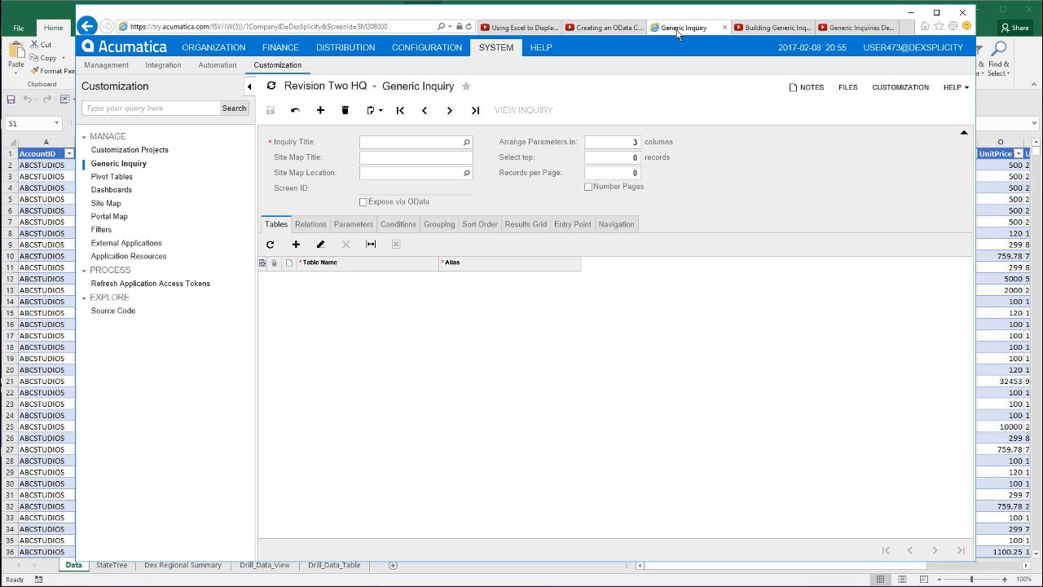
pyautogui.click(467, 145)
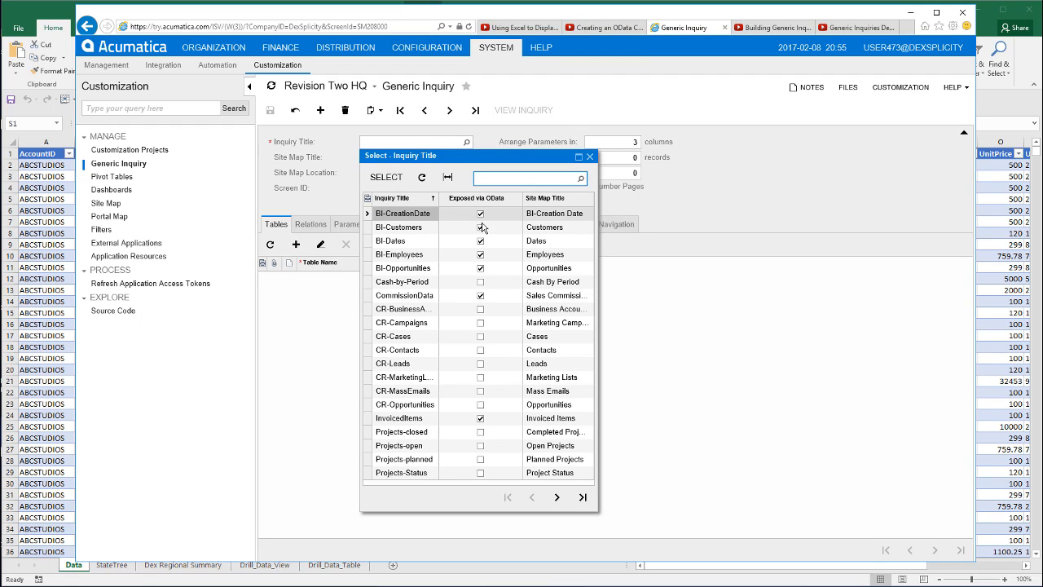
pyautogui.click(480, 268)
pyautogui.click(410, 418)
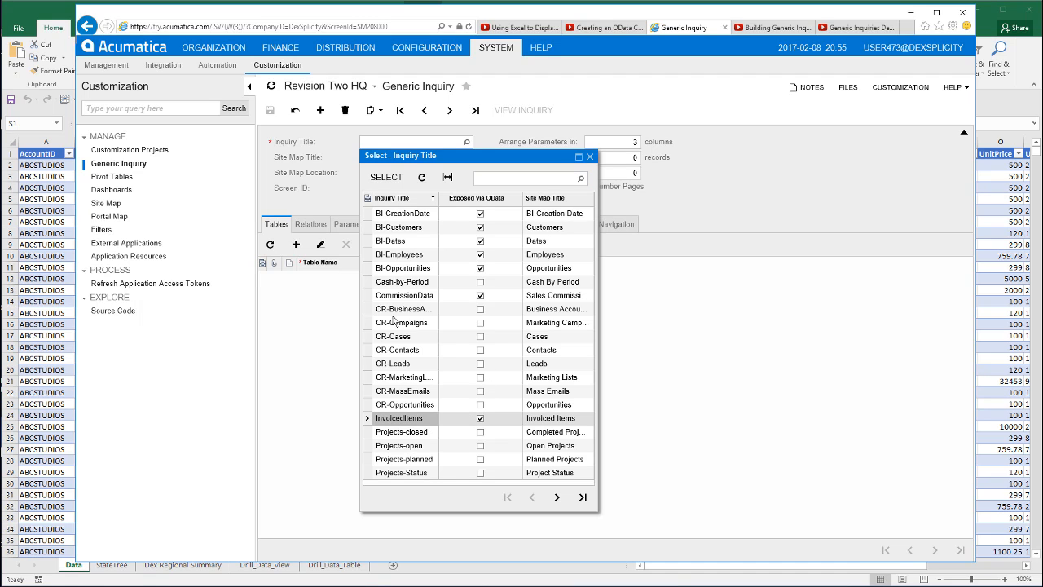
pyautogui.click(385, 177)
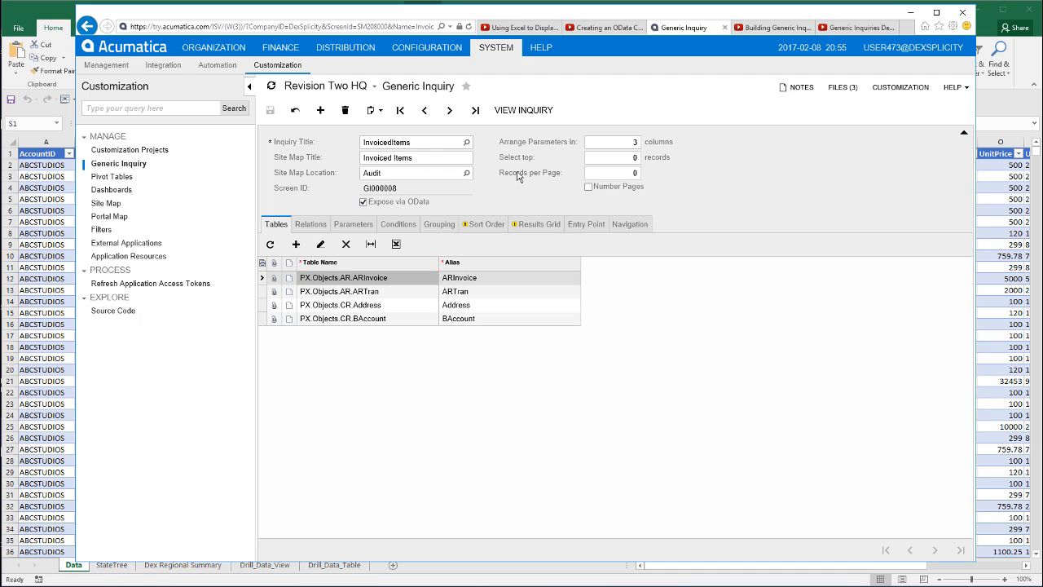
pyautogui.click(309, 226)
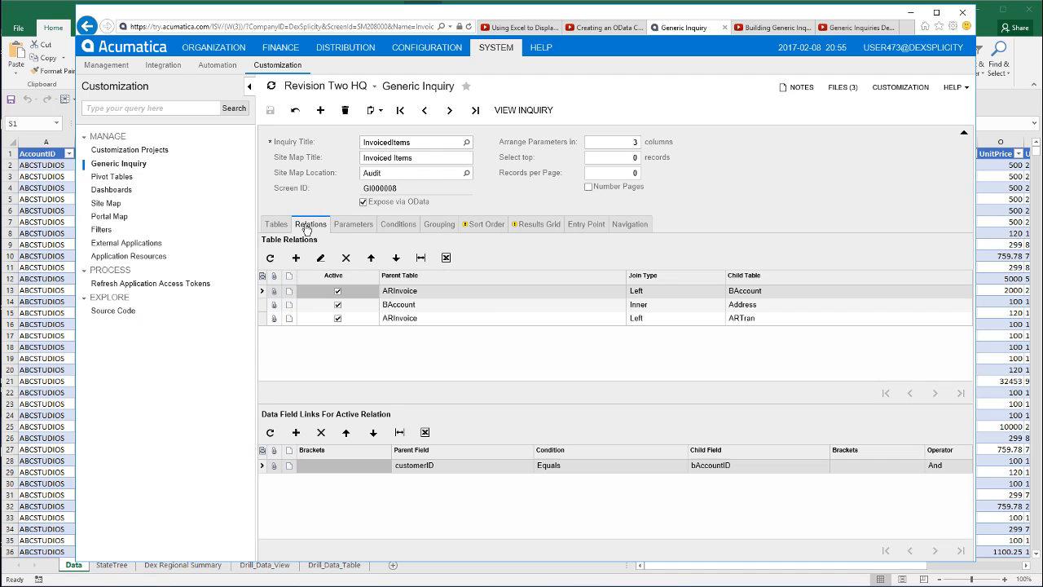
pyautogui.click(356, 229)
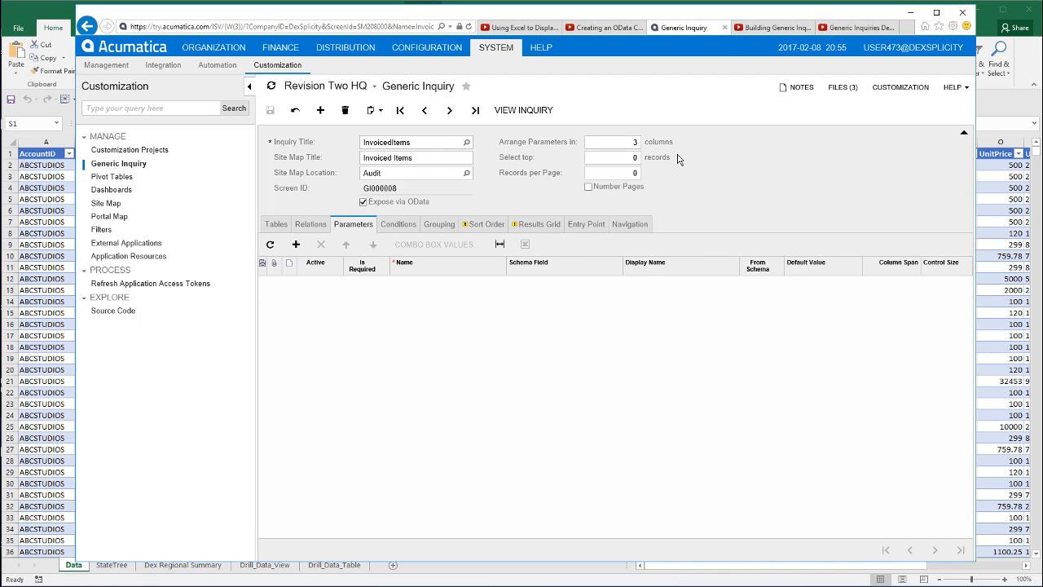
# Step: View the YouTube videos Building Generic Inquiries with Acumatica and Generic Inquiries Demo - Acumatica Cloud ERP
pyautogui.click(759, 29)
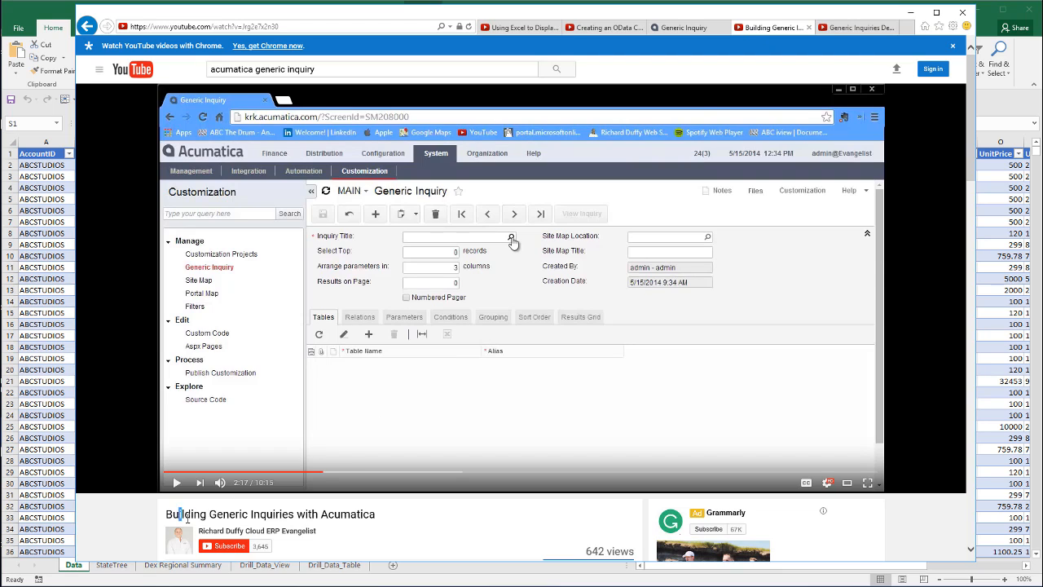
pyautogui.moveTo(180, 515); pyautogui.dragTo(353, 506)
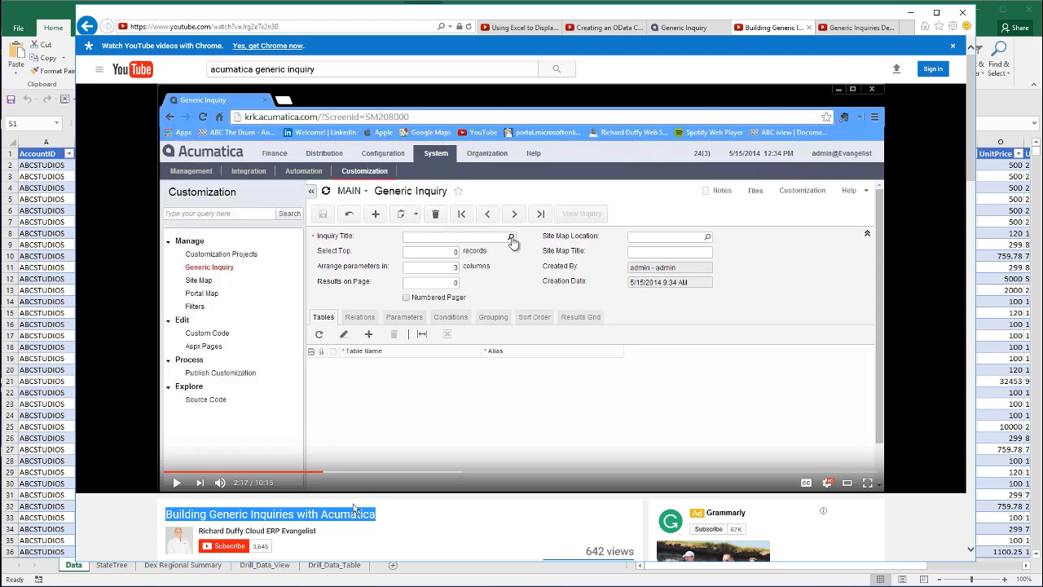
pyautogui.click(847, 29)
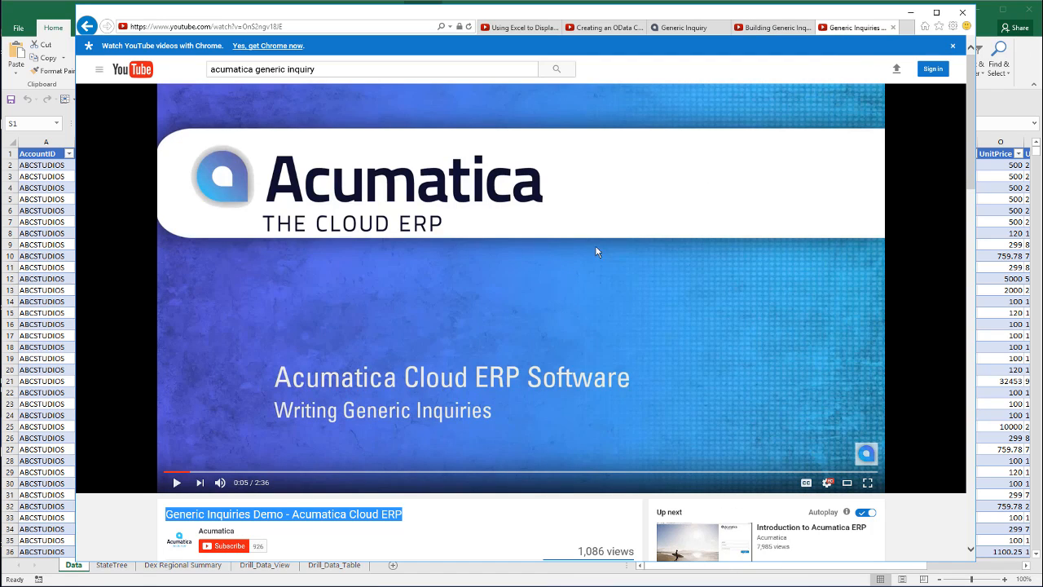
pyautogui.click(676, 27)
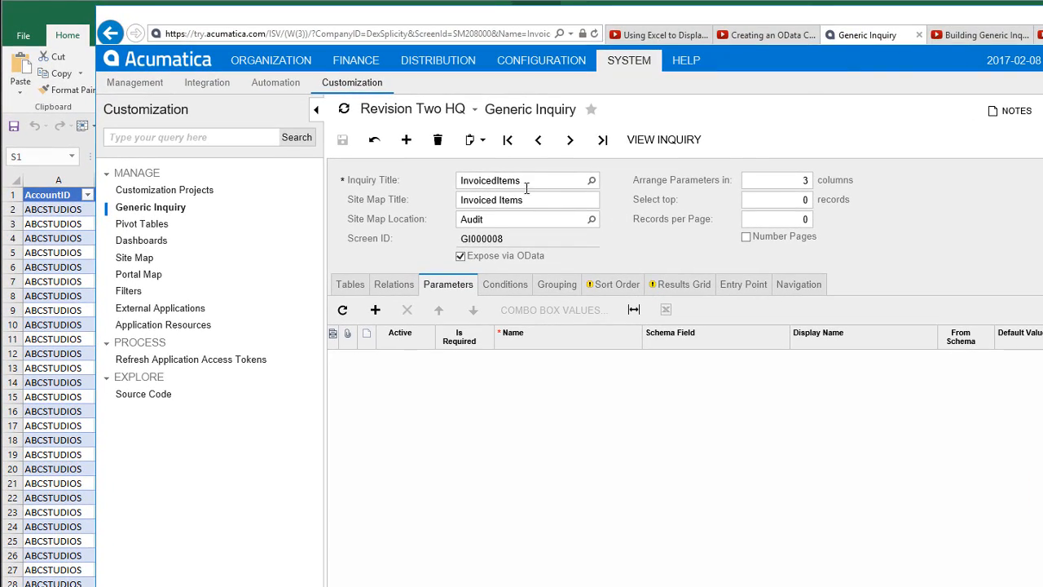
pyautogui.click(266, 36)
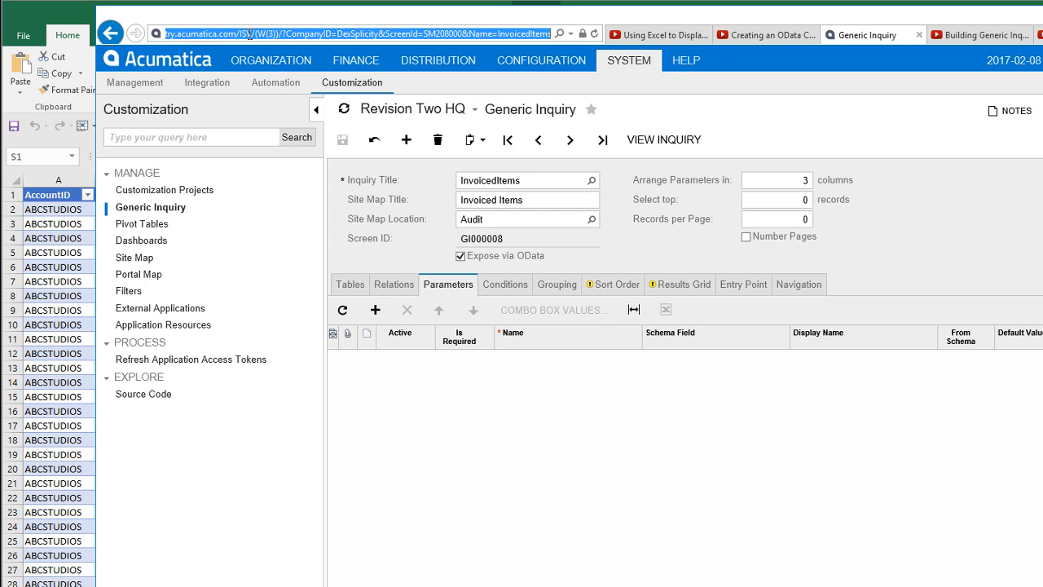
pyautogui.moveTo(255, 35); pyautogui.dragTo(128, 45)
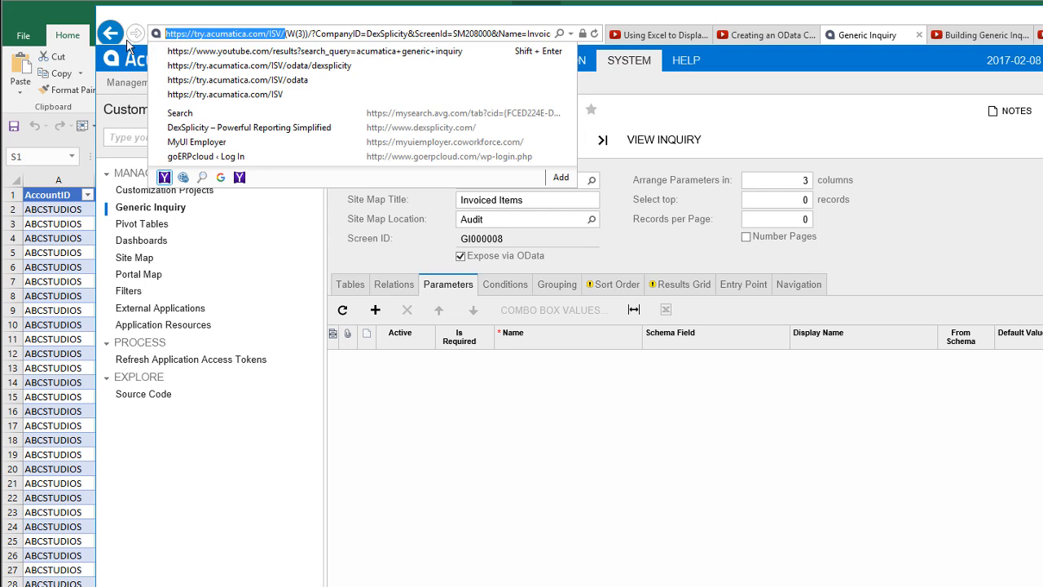
pyautogui.rightClick(190, 36)
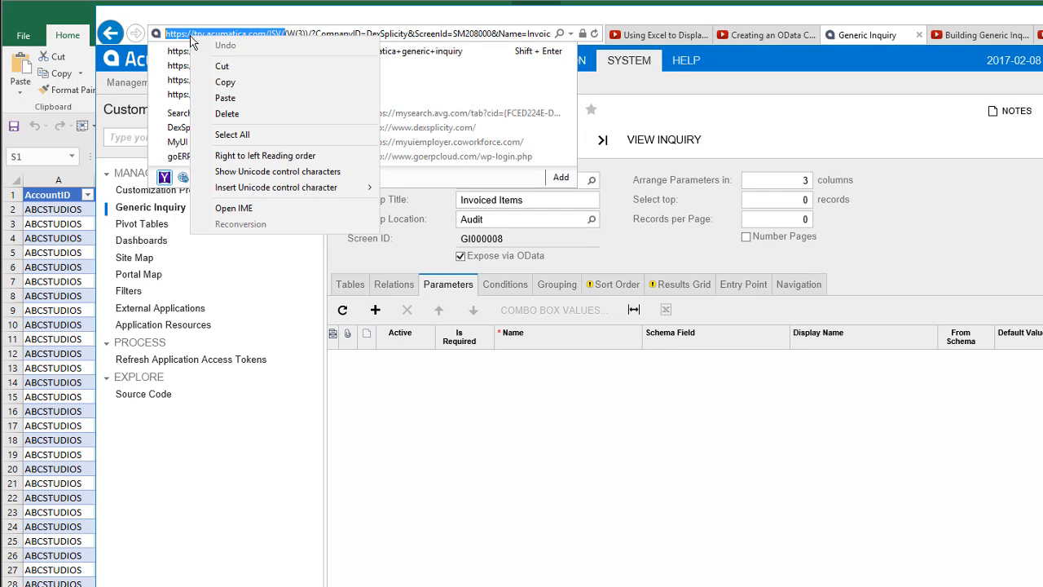
pyautogui.click(224, 83)
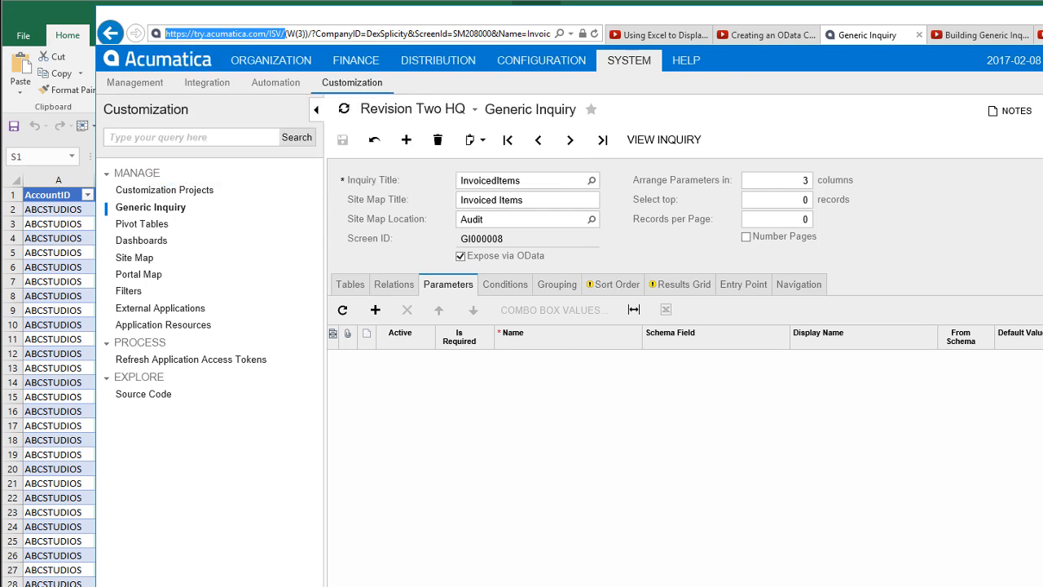
# Step: Switch to Excel and create a new blank workbook
pyautogui.hotkey('alt', 'Tab')
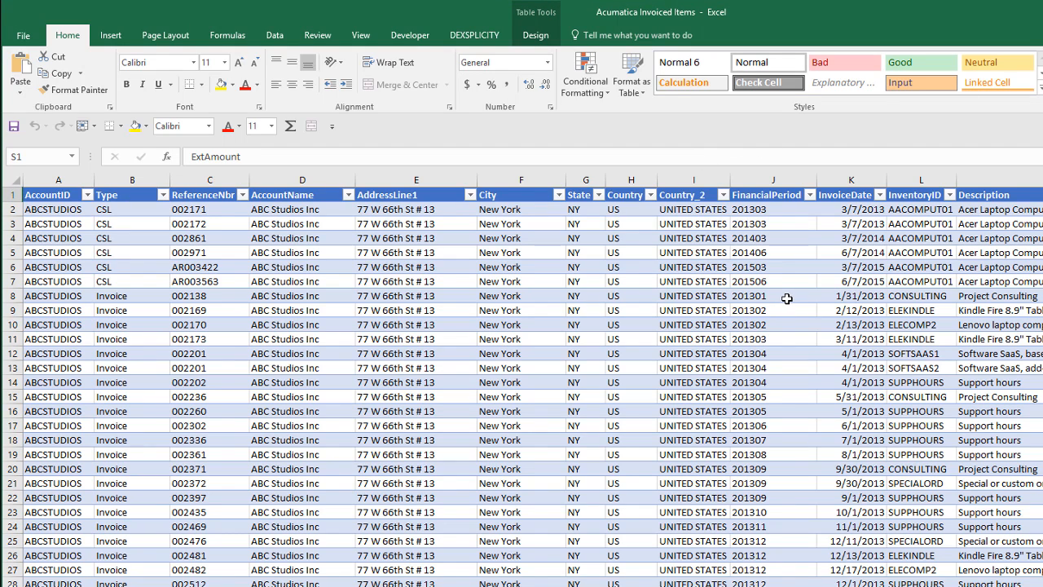
pyautogui.click(24, 36)
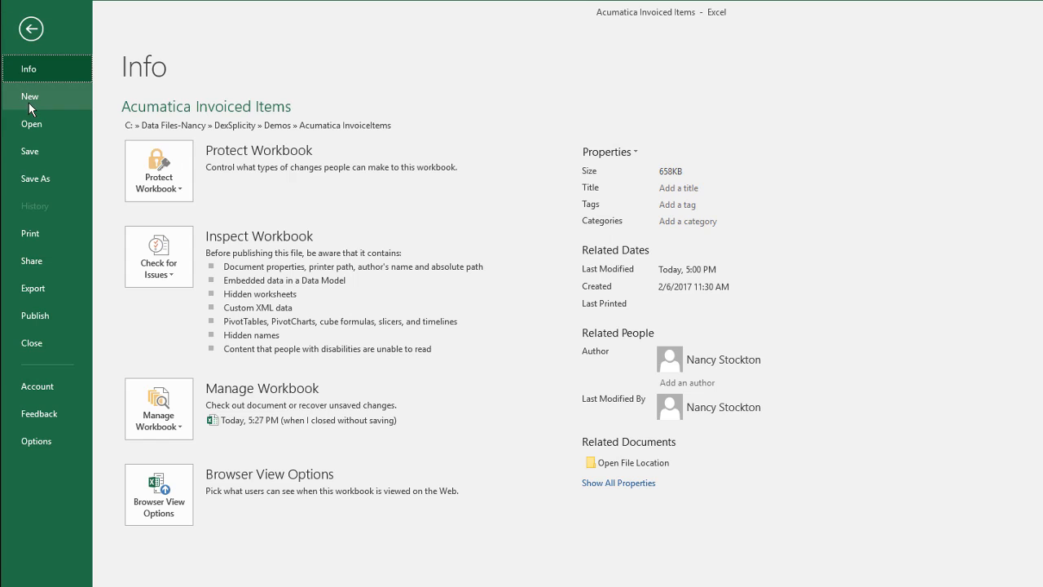
pyautogui.click(29, 99)
pyautogui.click(216, 273)
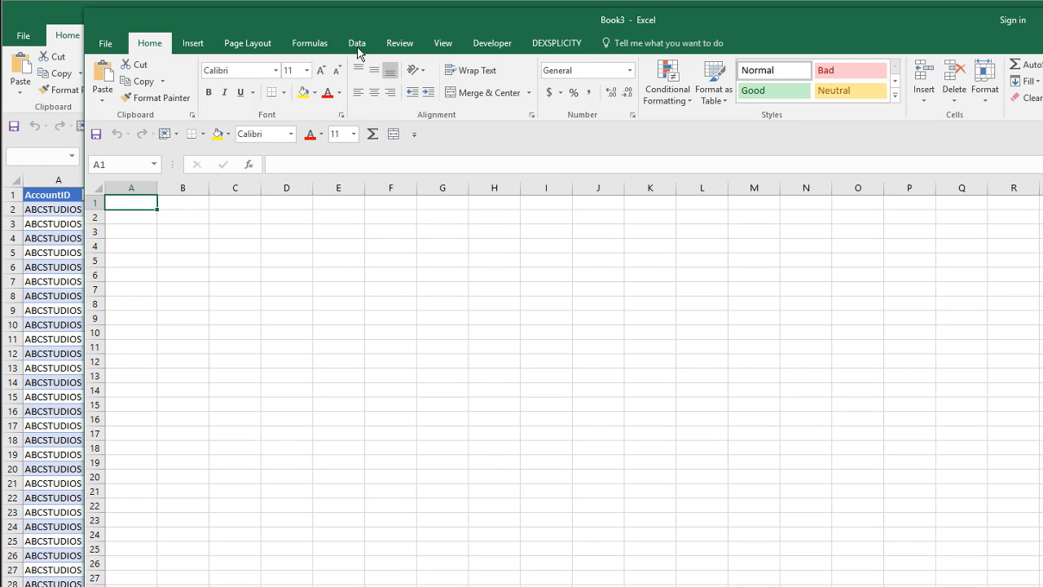
pyautogui.click(358, 48)
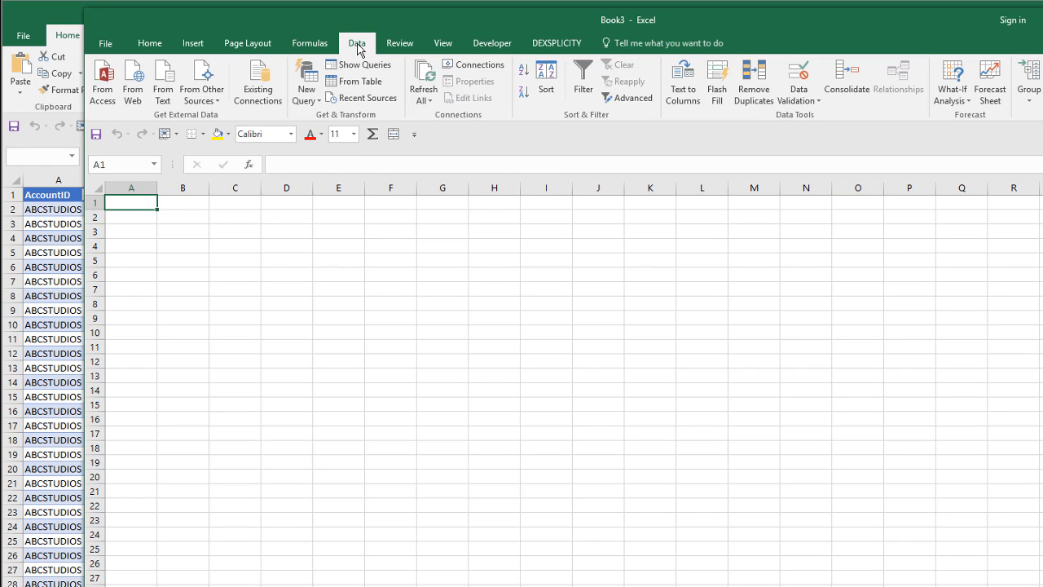
pyautogui.click(209, 101)
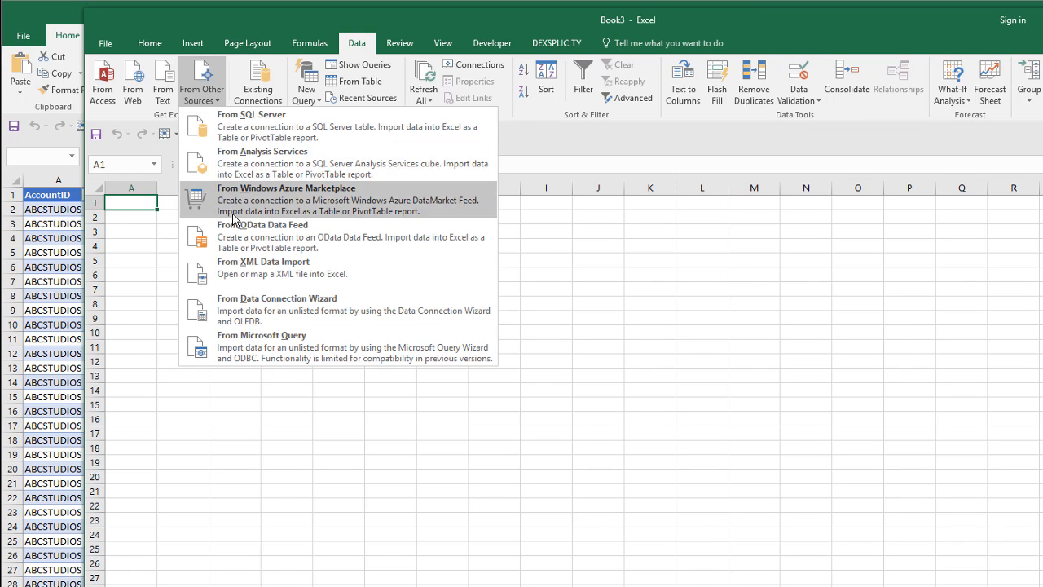
pyautogui.click(264, 234)
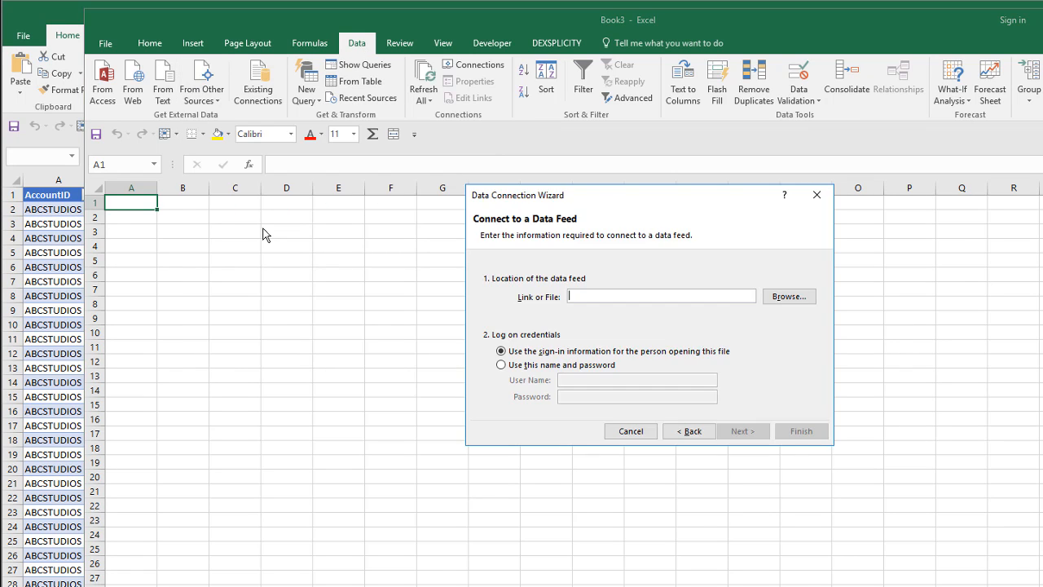
pyautogui.rightClick(653, 296)
pyautogui.click(697, 342)
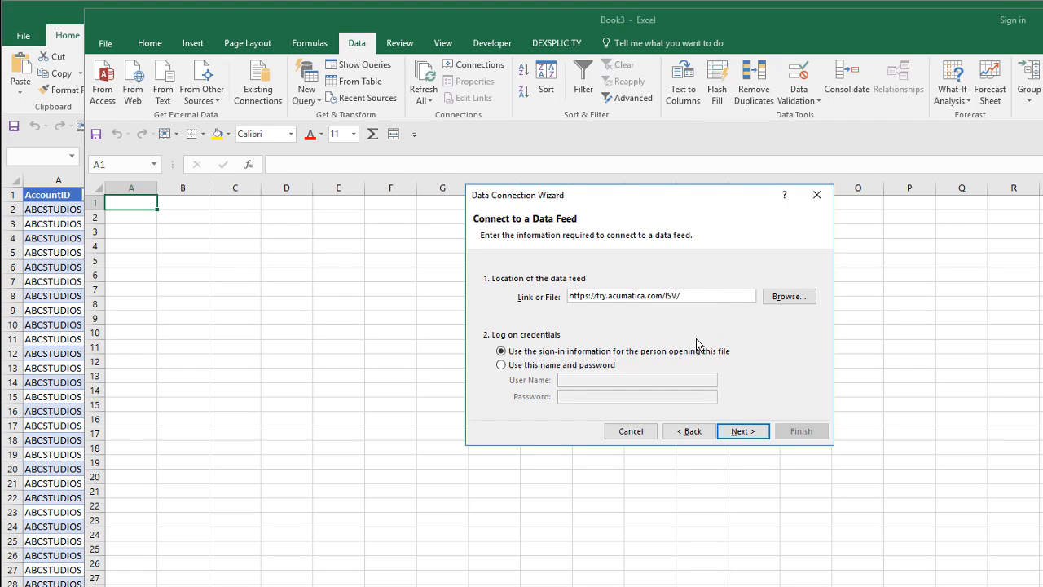
pyautogui.write('Odata/DexSplicity')
# Step: Set the feed to log on with a specific name and password, enter the account's user name and password, and proceed to table selection
pyautogui.click(500, 364)
pyautogui.click(581, 379)
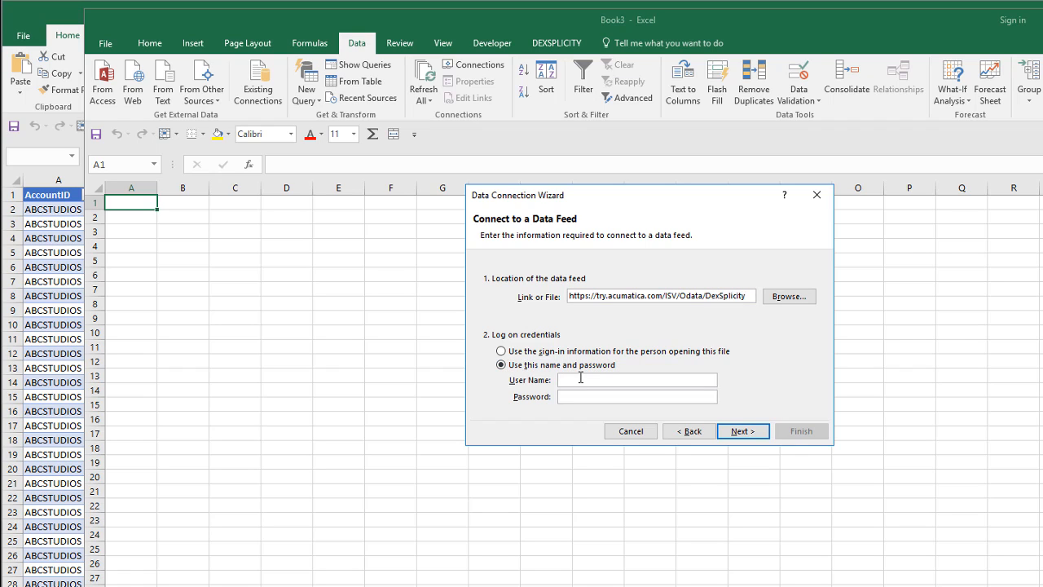
pyautogui.write('user473')
pyautogui.write('••••••')
pyautogui.click(740, 431)
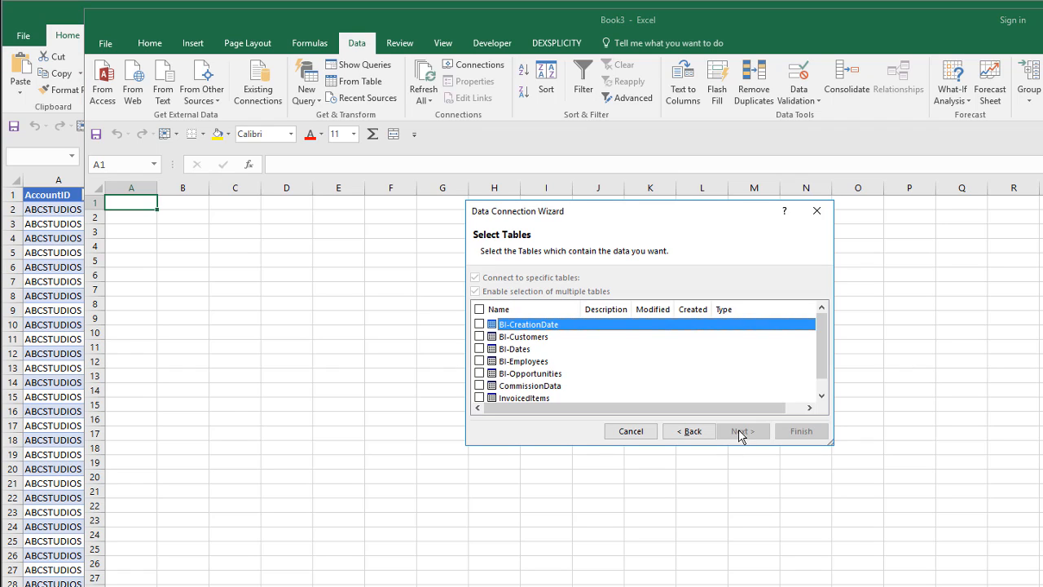
# Step: Choose the InvoicedItems table for the data connection and proceed to the connection file settings
pyautogui.click(814, 339)
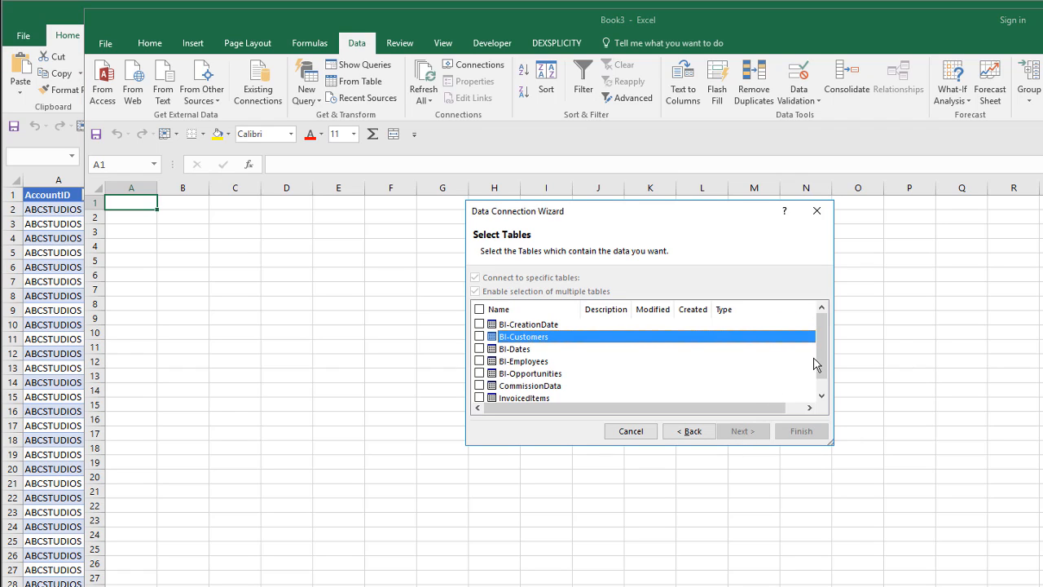
pyautogui.scroll(-1, 815, 363)
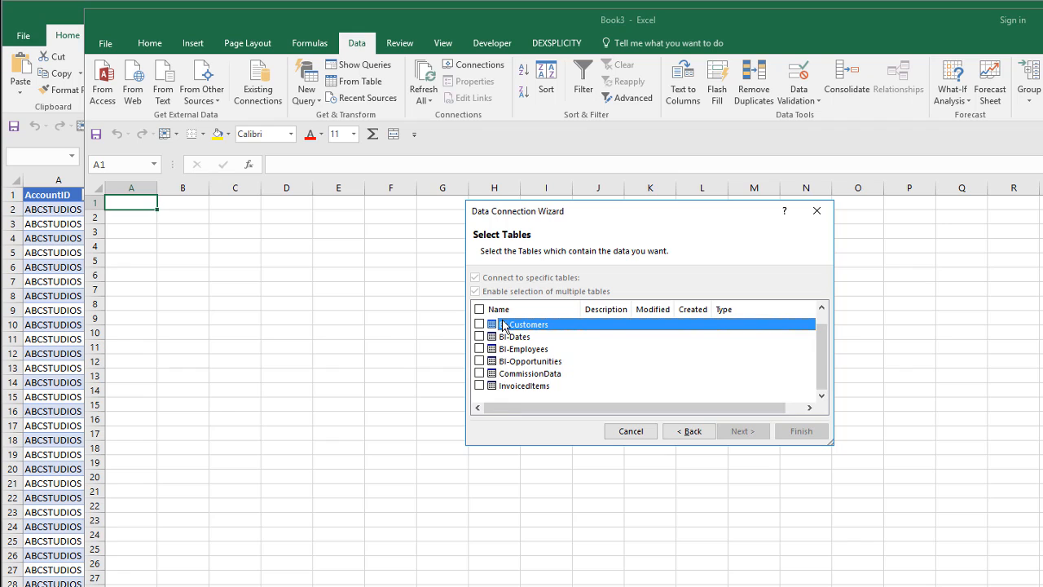
pyautogui.click(479, 386)
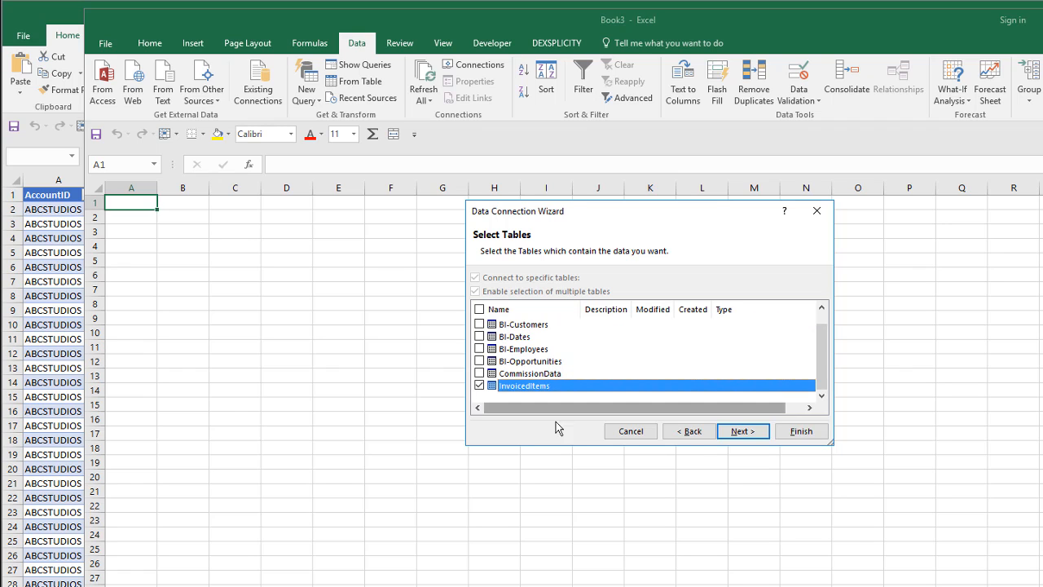
pyautogui.click(743, 432)
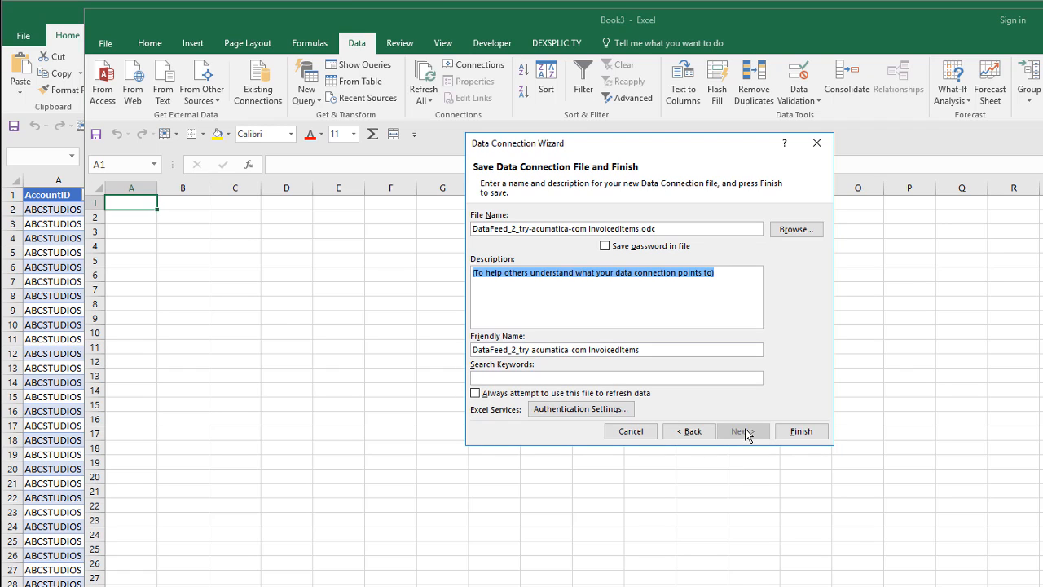
# Step: Save the connection over the existing file, import the data as a table at A1 of the existing worksheet, and move the workbook window down
pyautogui.click(815, 435)
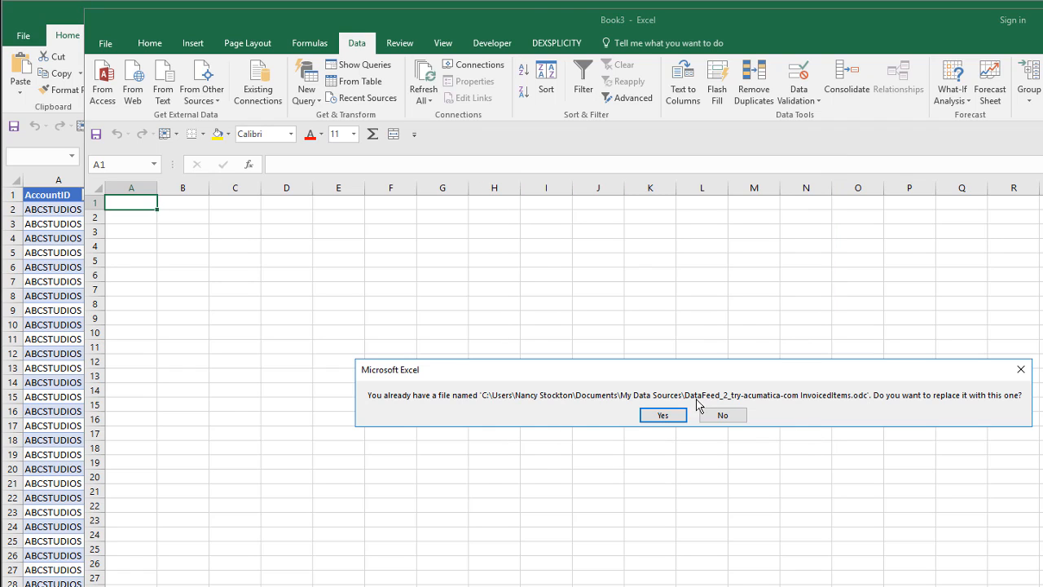
pyautogui.click(662, 415)
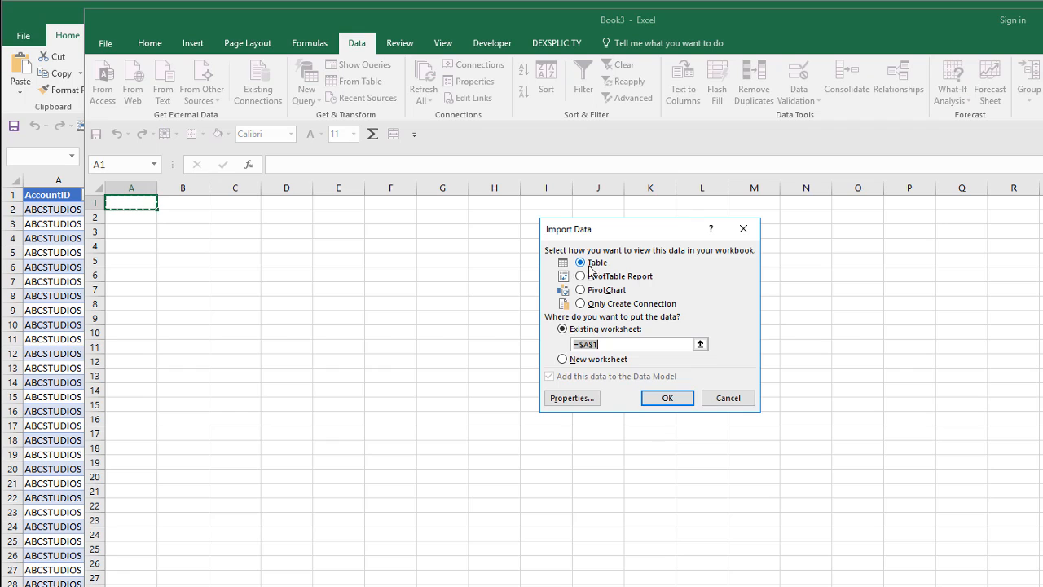
pyautogui.click(657, 397)
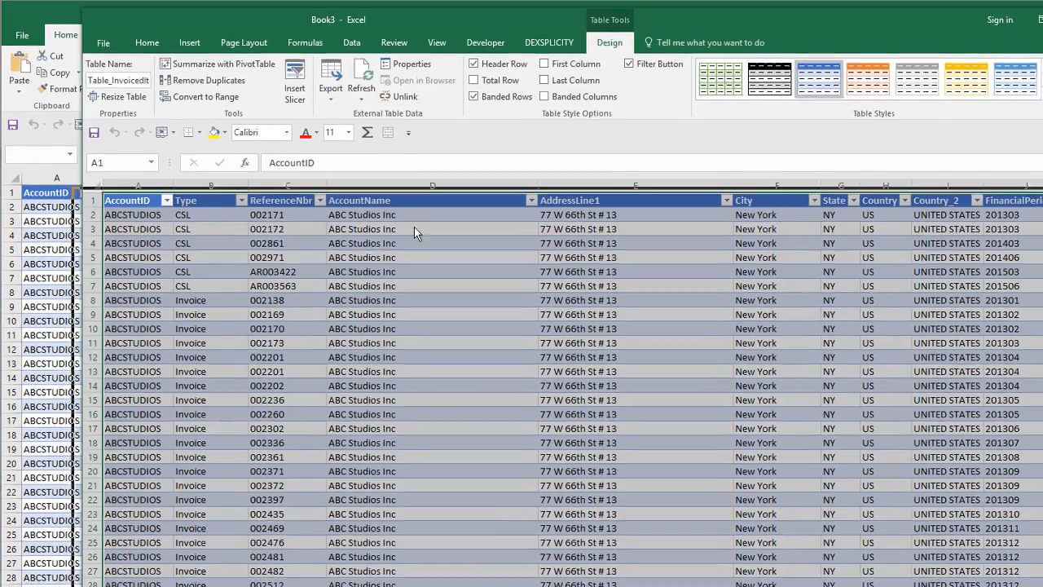
pyautogui.moveTo(432, 23); pyautogui.dragTo(385, 283)
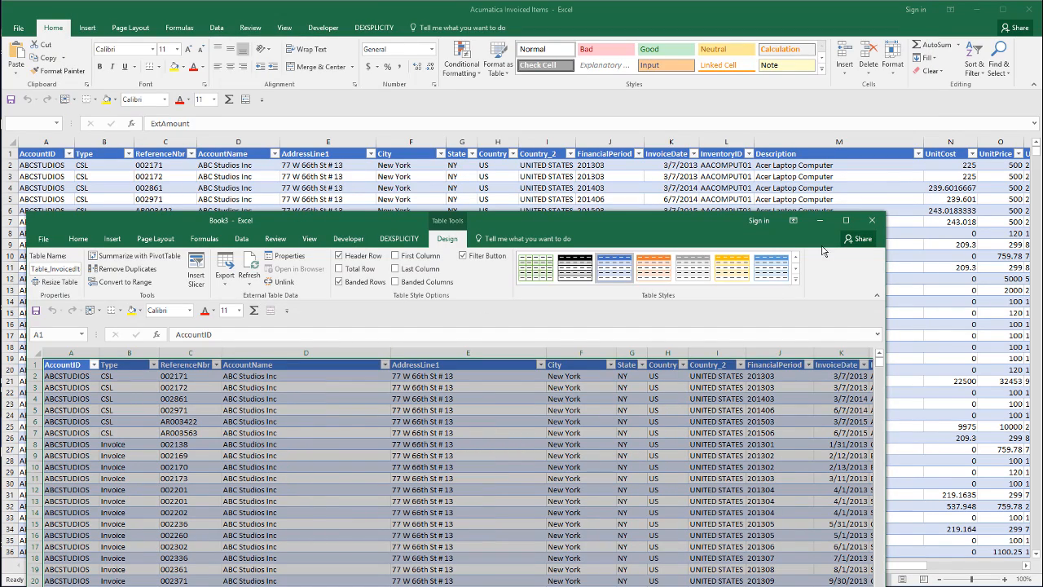
# Step: Close the Book3 workbook and add a worksheet named Demo after Dex Regional Summary in the Acumatica Invoiced Items workbook
pyautogui.click(872, 220)
pyautogui.click(182, 564)
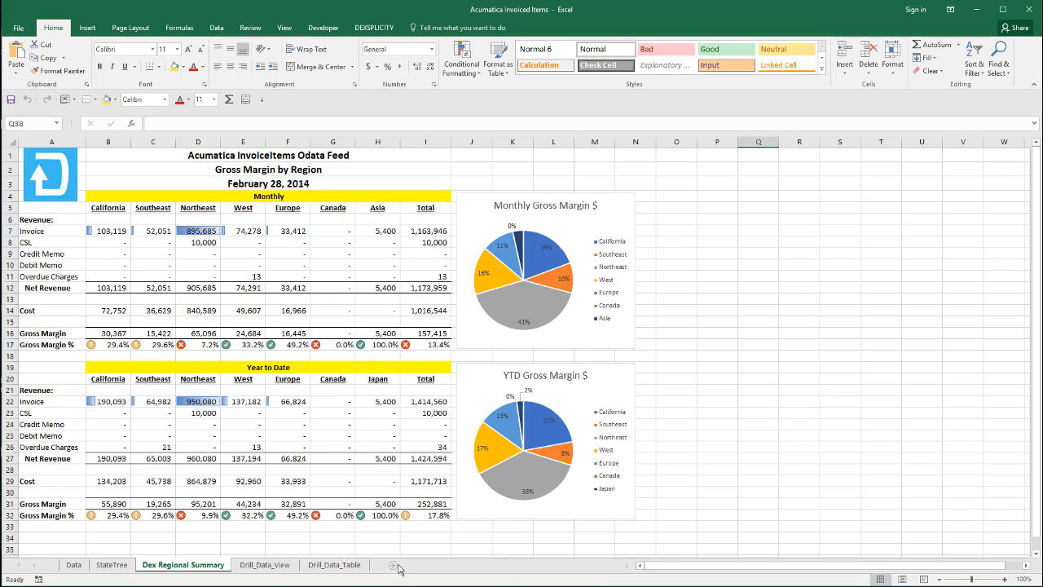
pyautogui.click(392, 564)
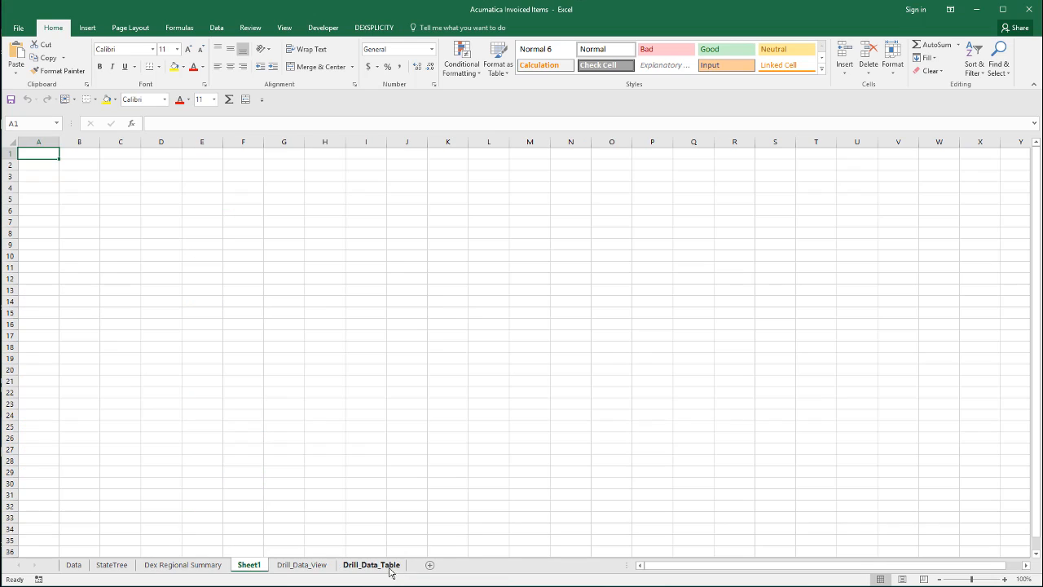
pyautogui.doubleClick(250, 565)
pyautogui.write('Demo')
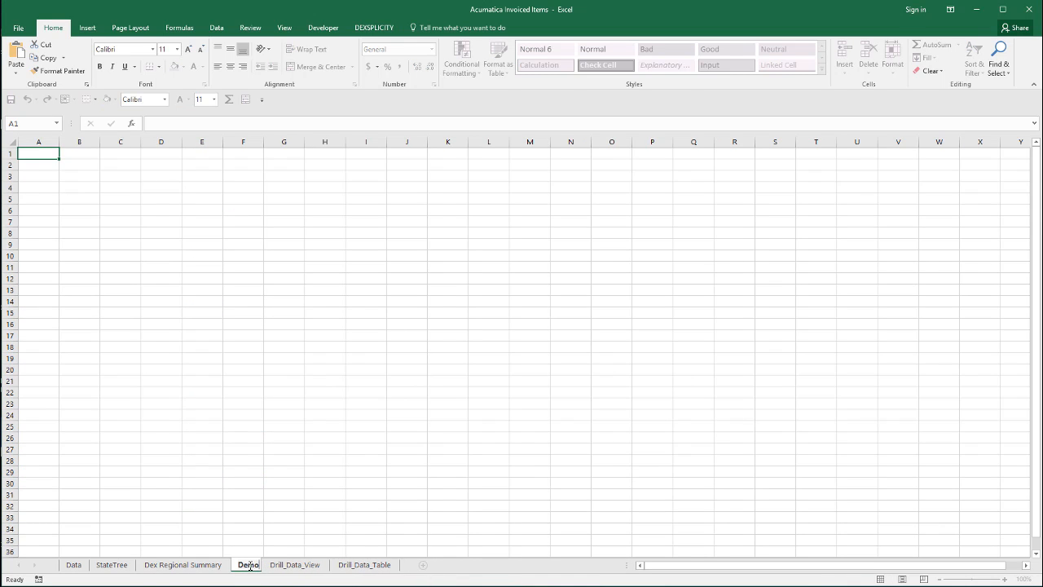
pyautogui.click(237, 415)
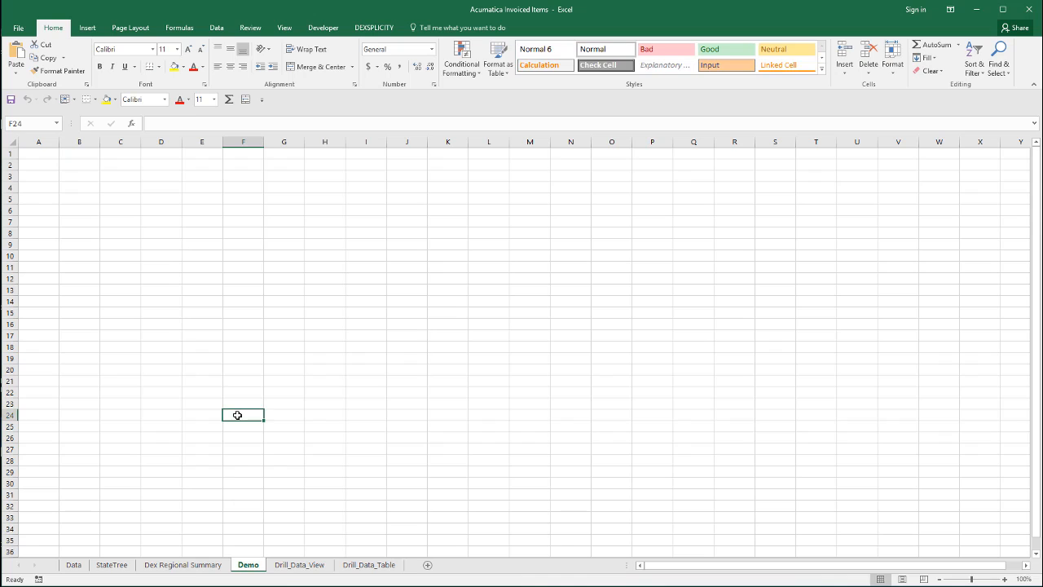
# Step: Enable the DexSplicity add-in and show its Data Sources task pane
pyautogui.click(373, 31)
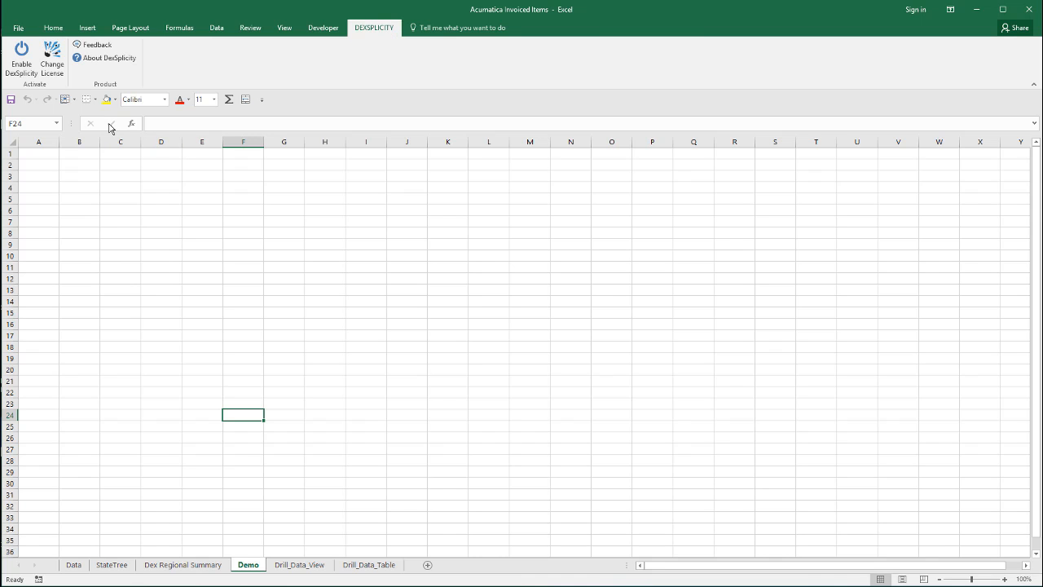
pyautogui.click(23, 65)
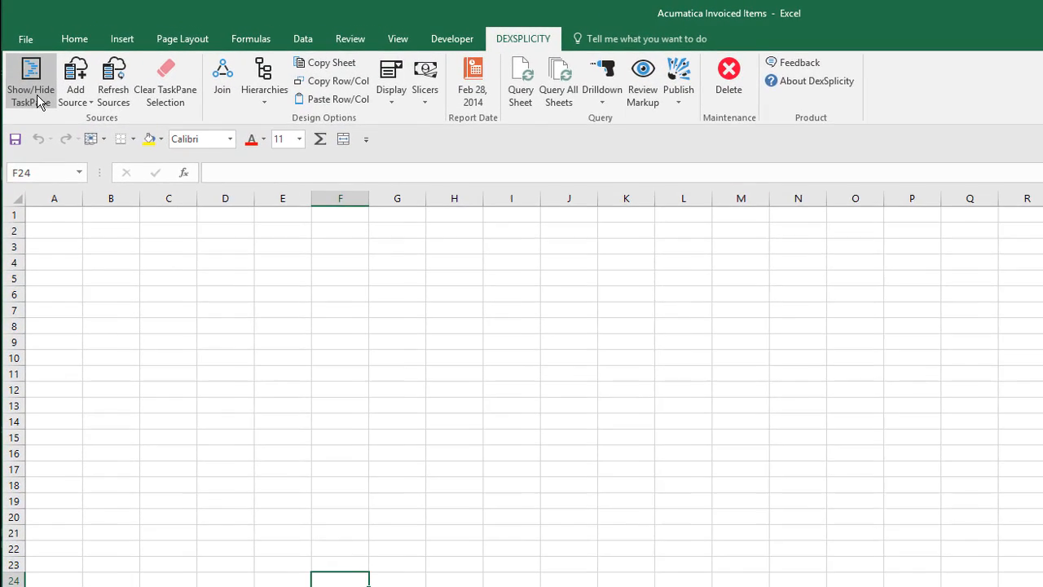
pyautogui.click(30, 81)
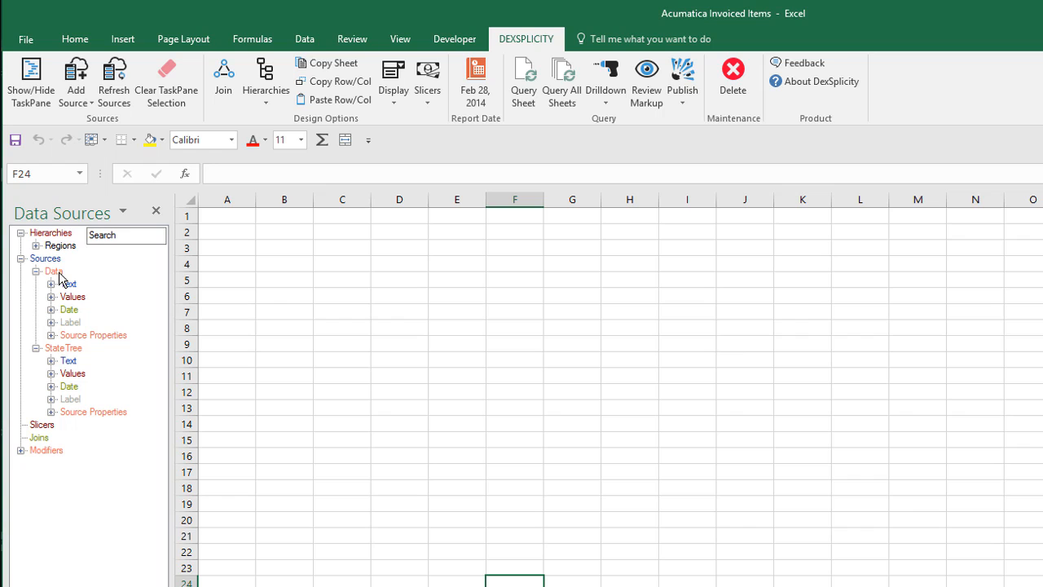
# Step: Examine the Data source's Text, Values and Date fields against the matching columns of the Data worksheet
pyautogui.click(228, 585)
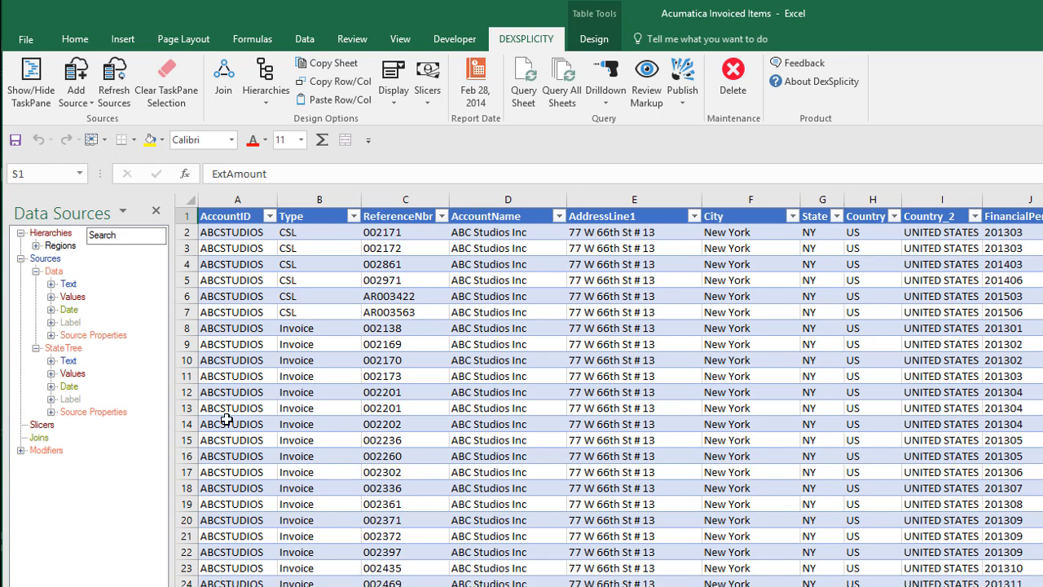
pyautogui.click(51, 285)
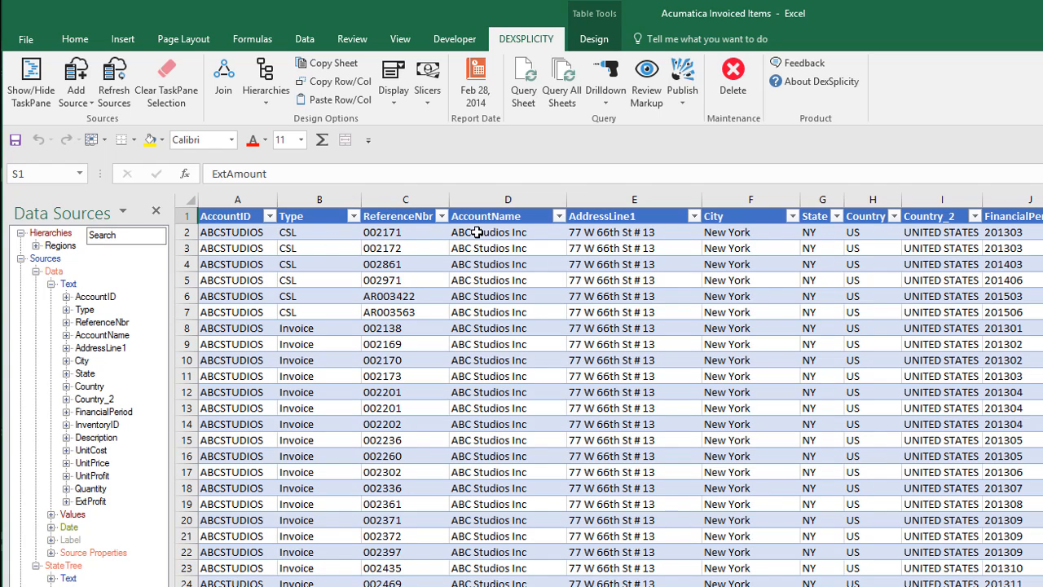
pyautogui.click(51, 284)
pyautogui.click(50, 296)
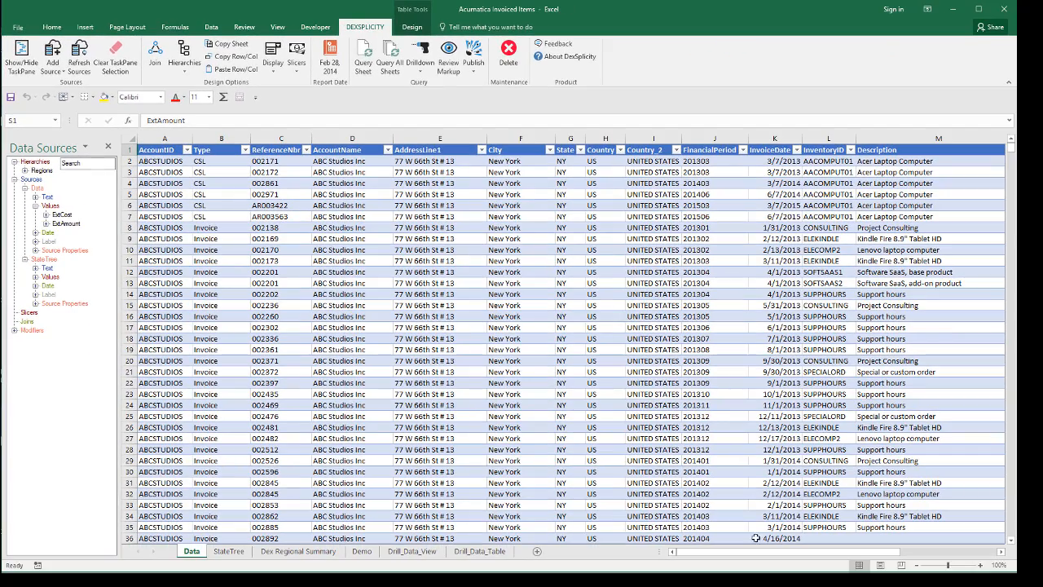
pyautogui.moveTo(756, 552); pyautogui.dragTo(858, 534)
pyautogui.moveTo(875, 137); pyautogui.dragTo(917, 143)
pyautogui.click(35, 205)
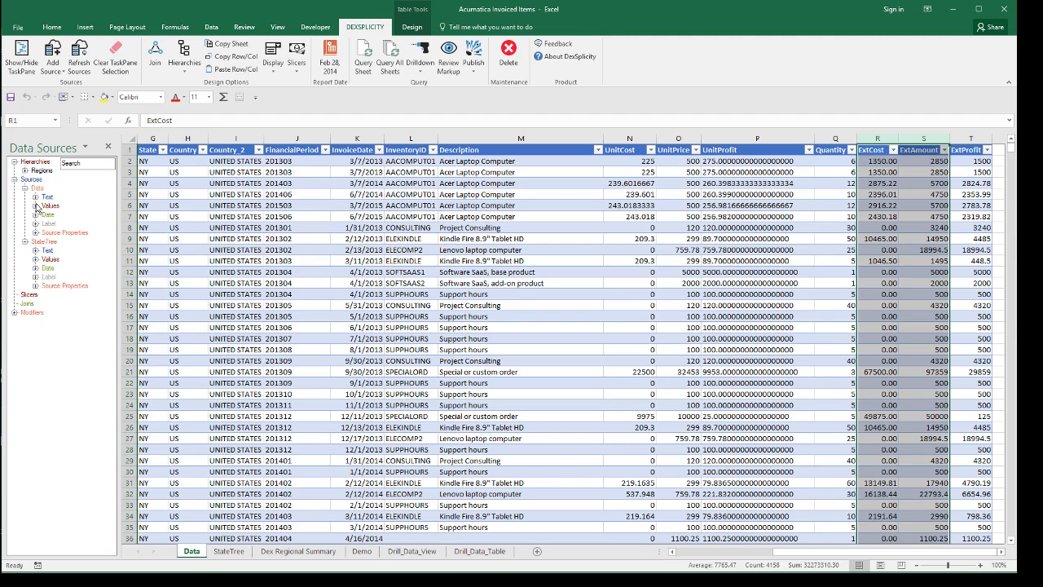
pyautogui.click(35, 215)
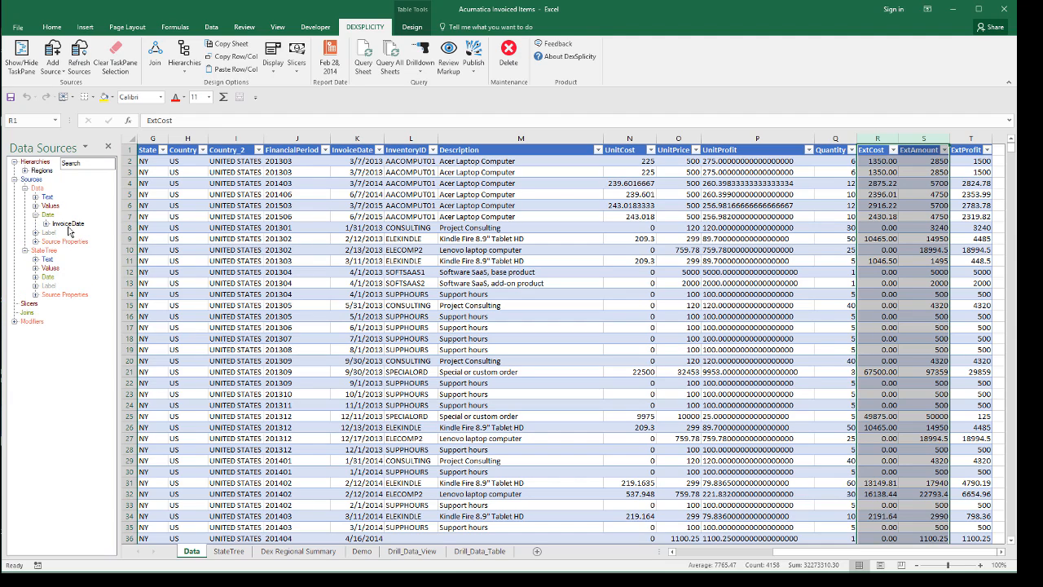
pyautogui.click(348, 137)
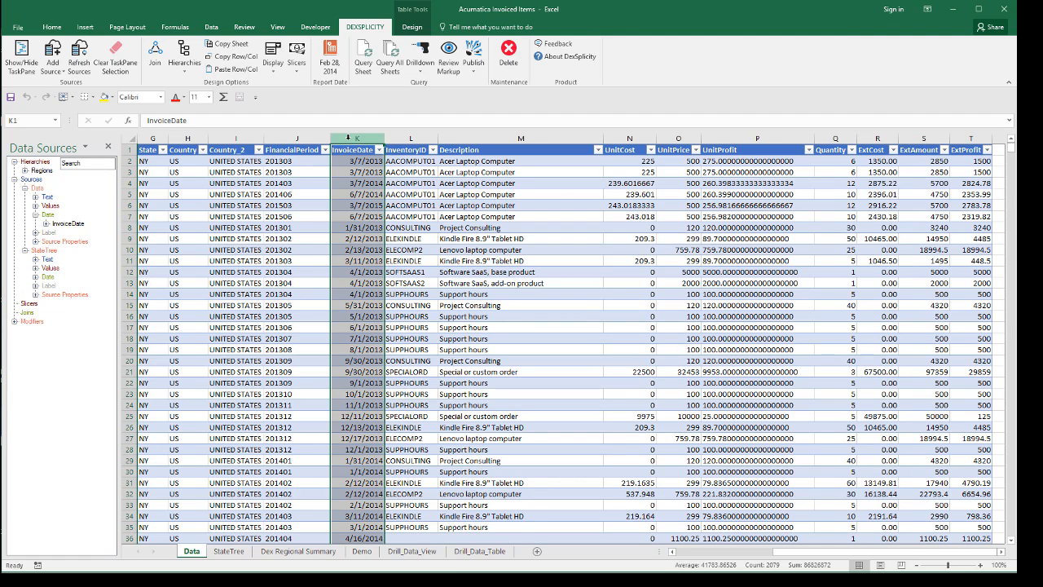
pyautogui.click(35, 215)
# Step: On the Demo sheet, apply all Type values of the Data source from row 4 down, one item per row, and autofit column A
pyautogui.click(362, 552)
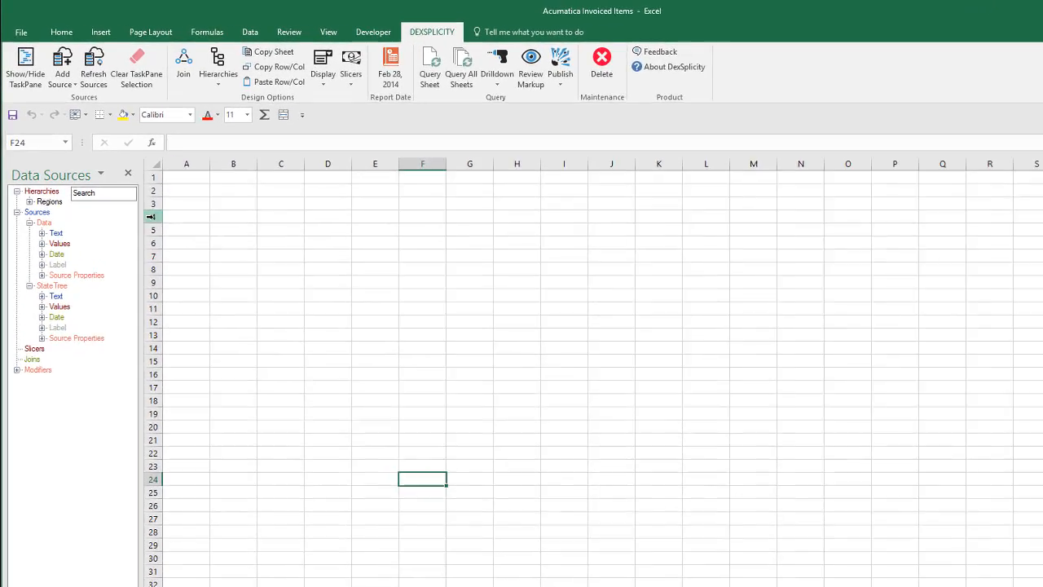
pyautogui.click(129, 184)
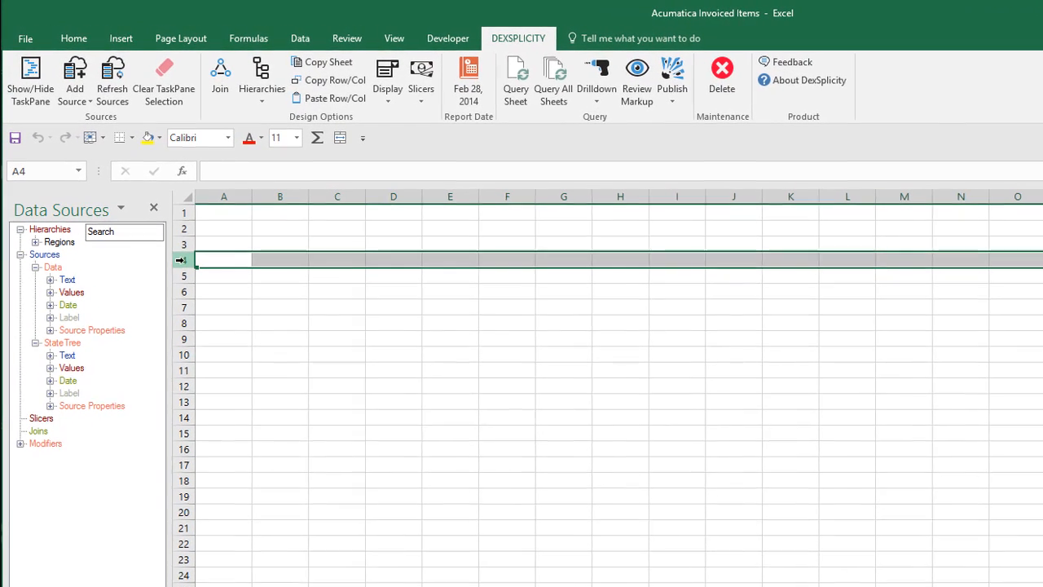
pyautogui.click(50, 279)
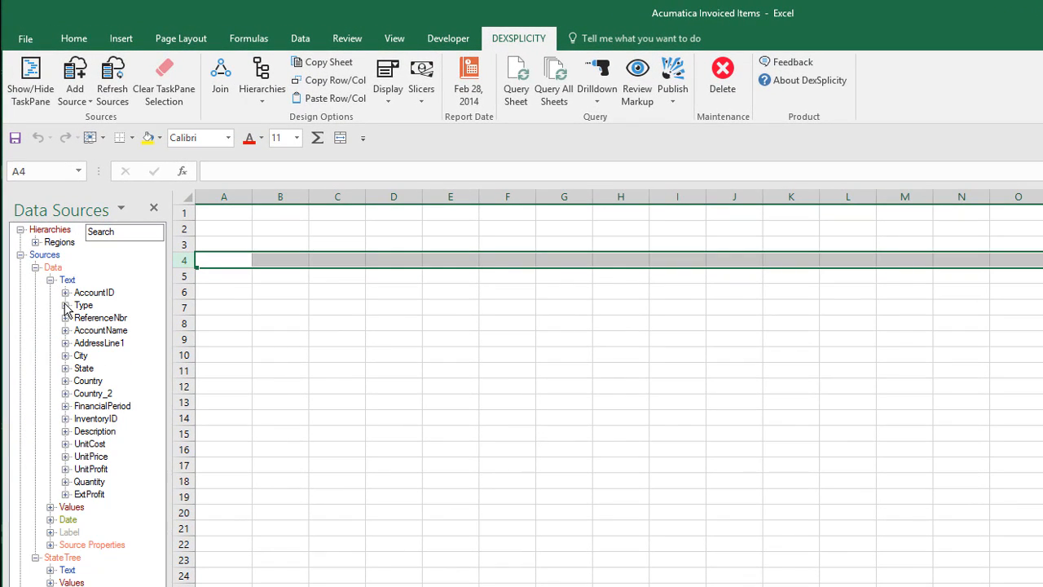
pyautogui.click(65, 305)
pyautogui.click(92, 318)
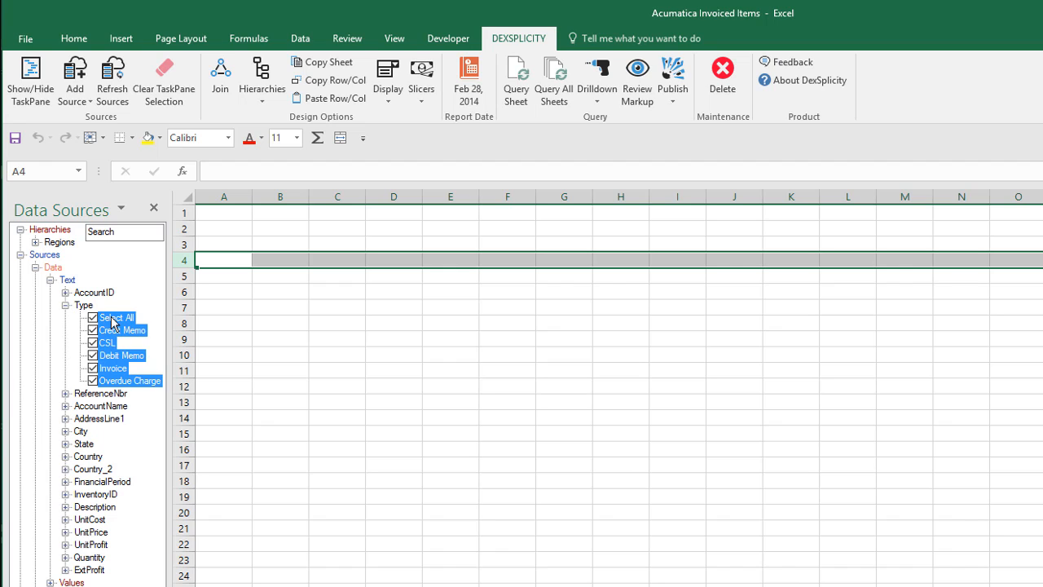
pyautogui.moveTo(112, 322); pyautogui.dragTo(214, 266)
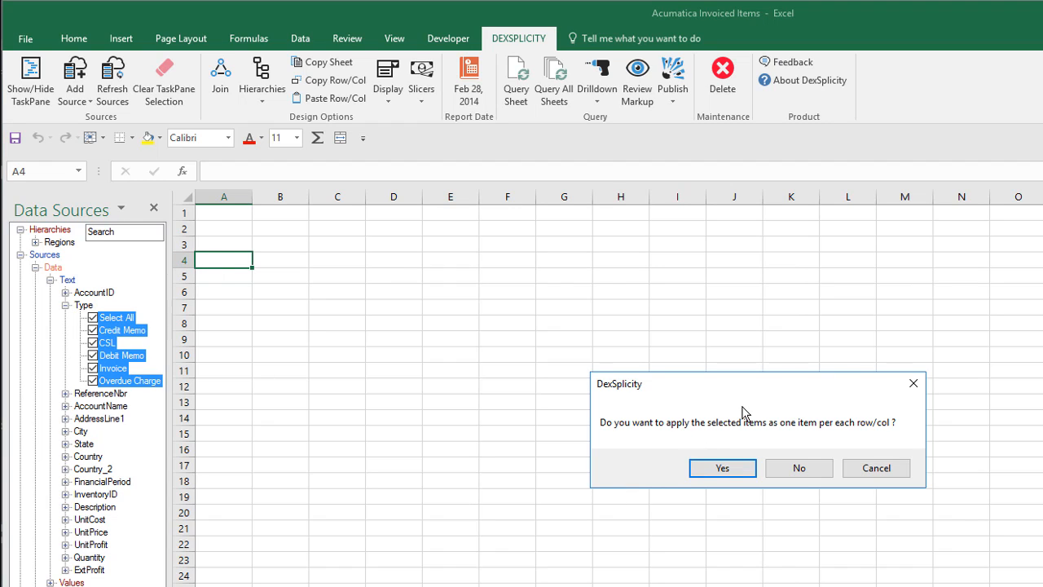
pyautogui.click(717, 470)
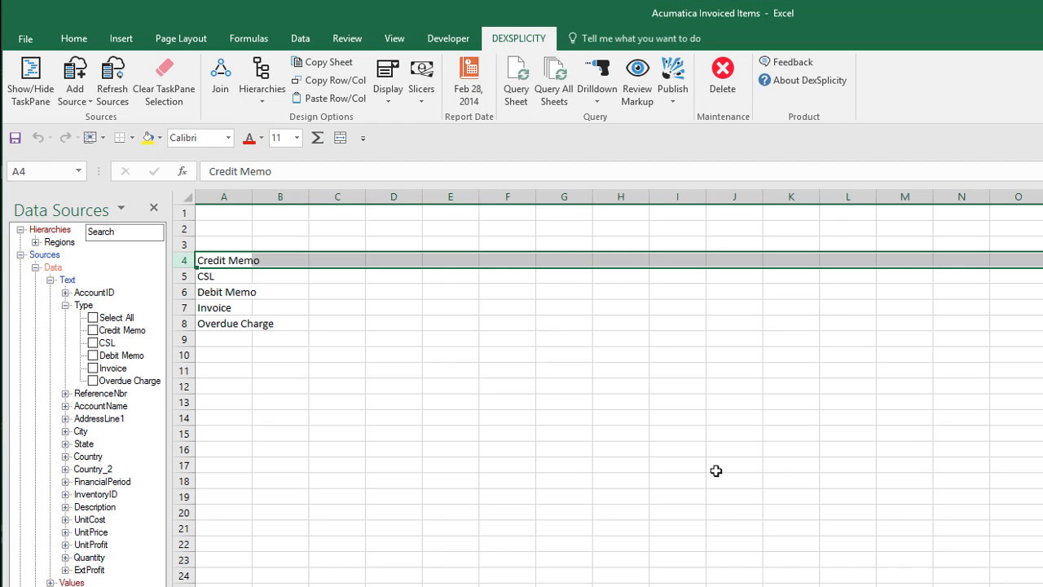
pyautogui.doubleClick(252, 196)
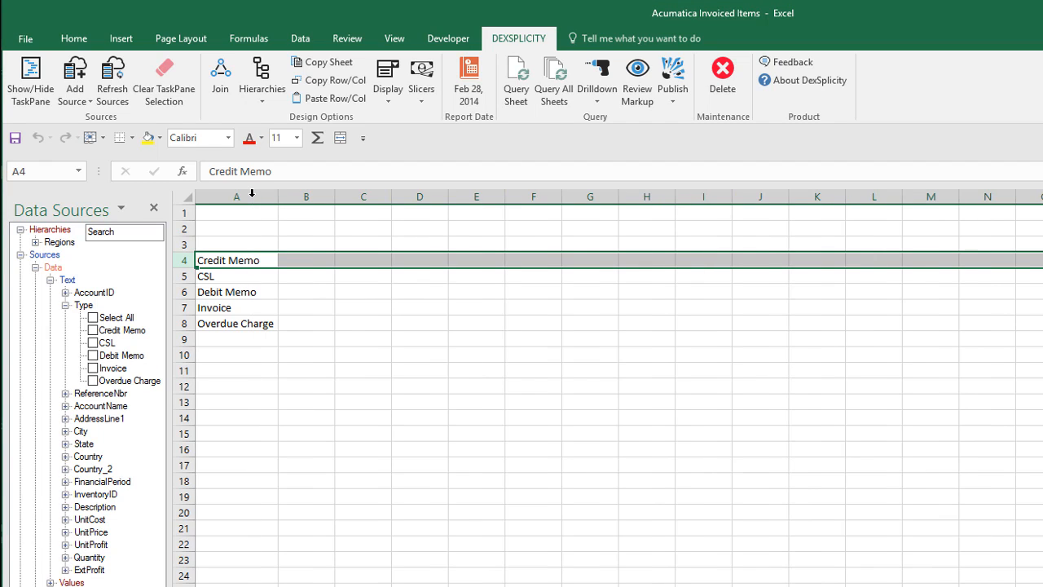
# Step: Label cell A3 "Revenue:" and cell A9 "Net Revenue"
pyautogui.click(229, 245)
pyautogui.write('Revenue:')
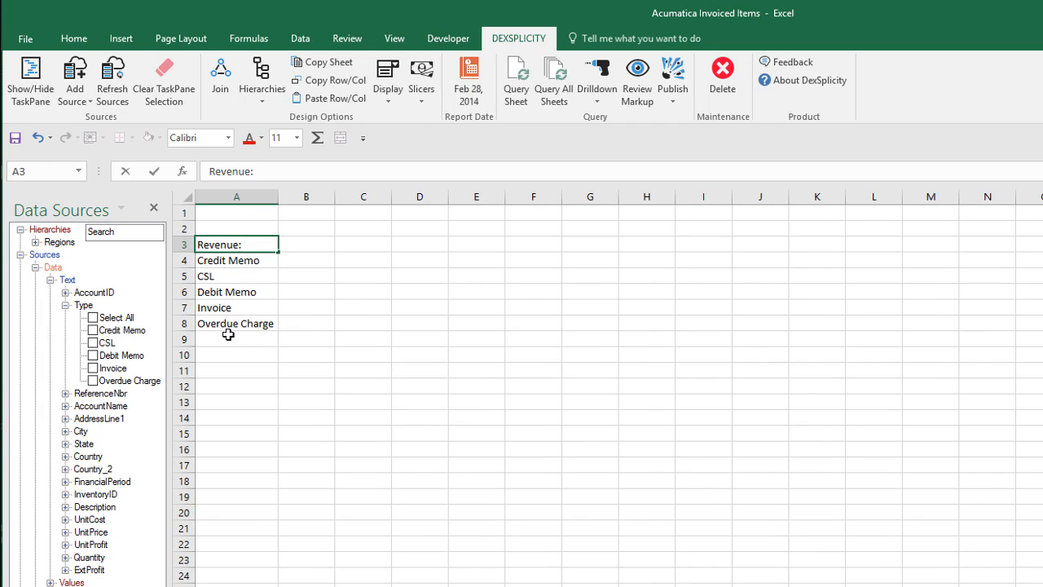
pyautogui.click(224, 335)
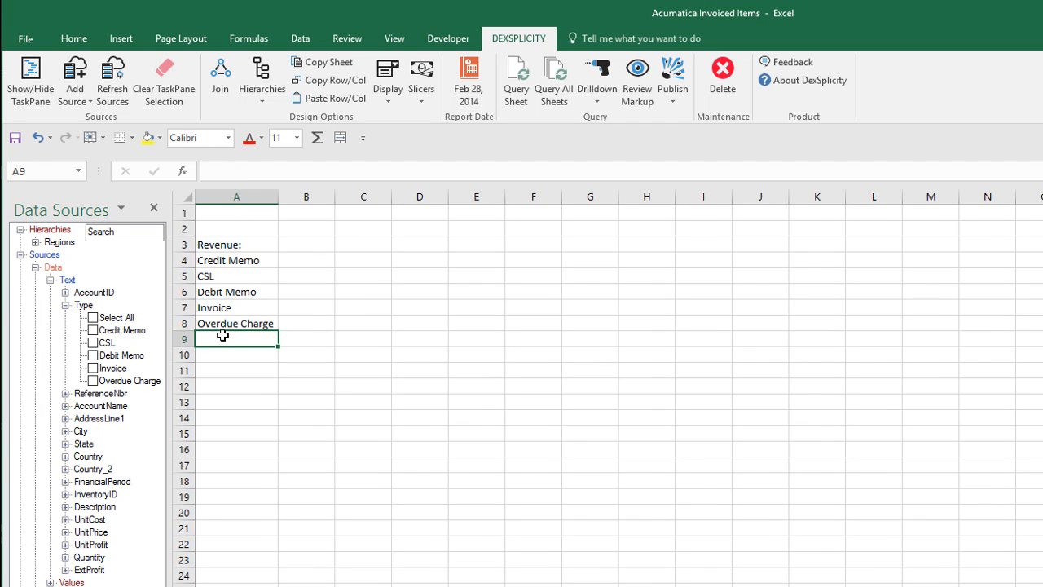
pyautogui.write('Net Revenue')
# Step: Move the Invoice row above the Credit Memo row so it sits in row 4
pyautogui.click(183, 307)
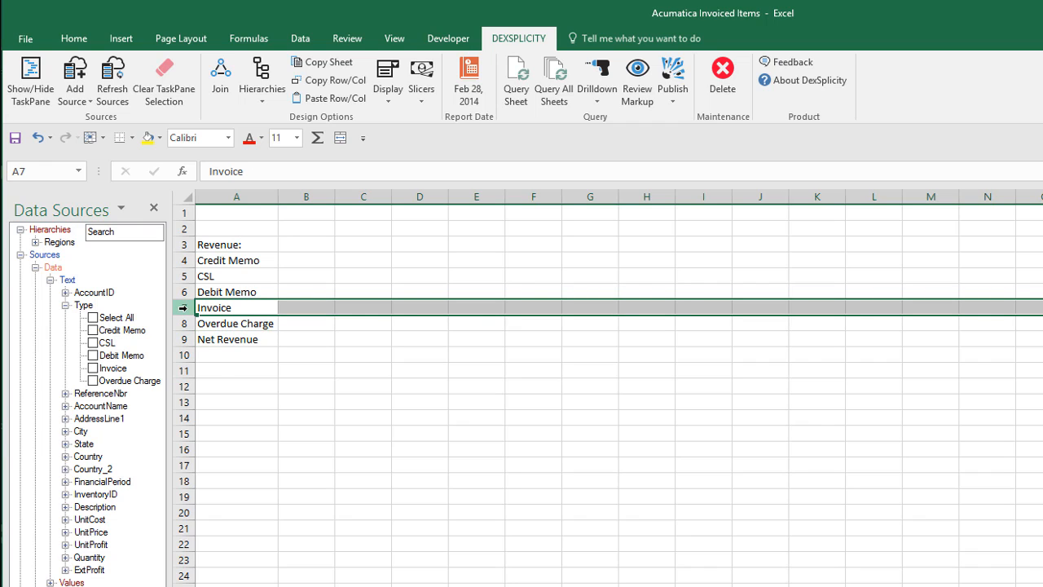
pyautogui.rightClick(185, 309)
pyautogui.click(205, 319)
pyautogui.click(183, 259)
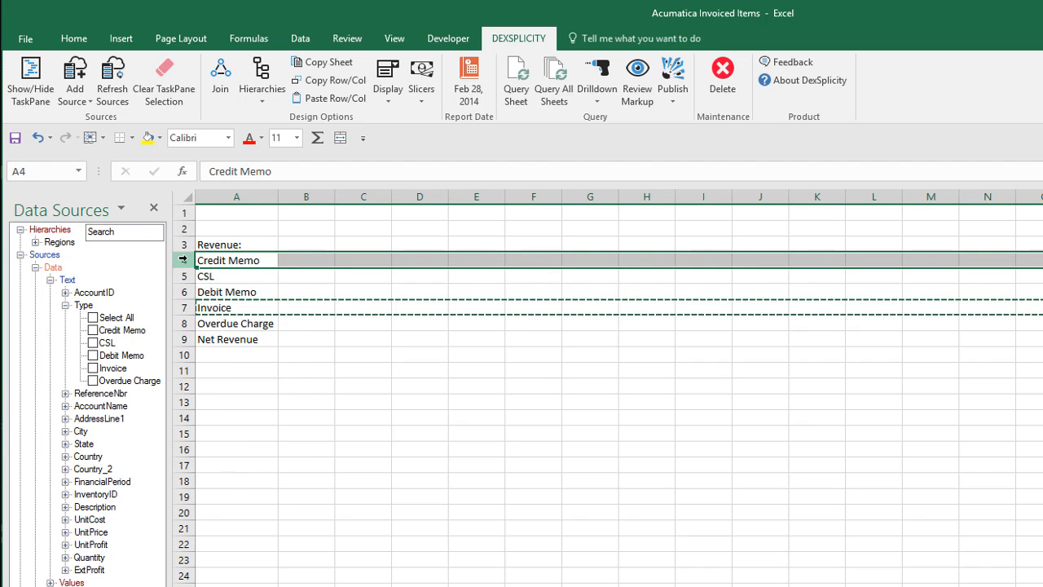
pyautogui.rightClick(185, 260)
pyautogui.click(245, 368)
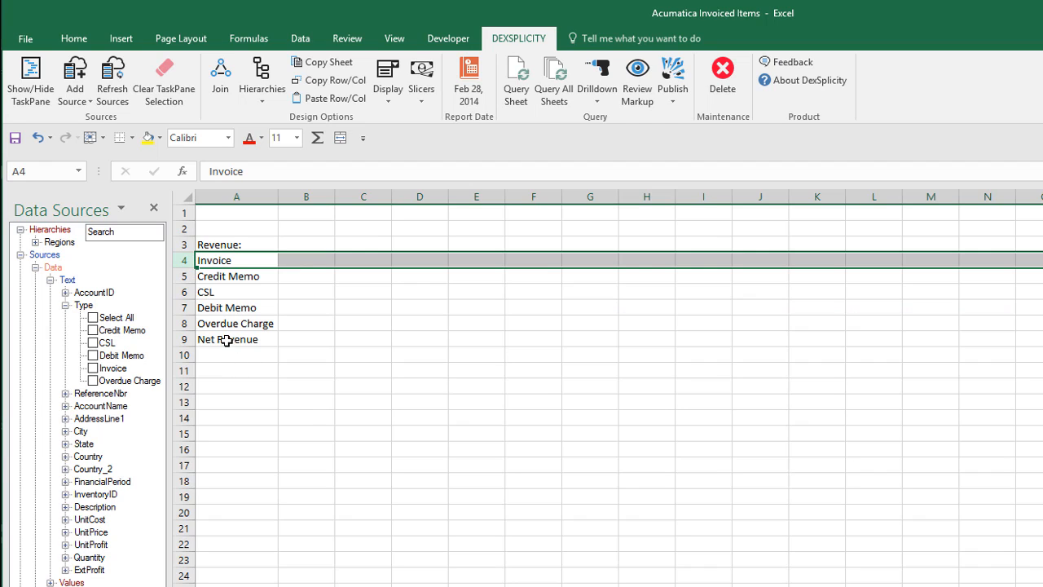
# Step: Move the CSL row above the Credit Memo row so it sits in row 5
pyautogui.click(183, 291)
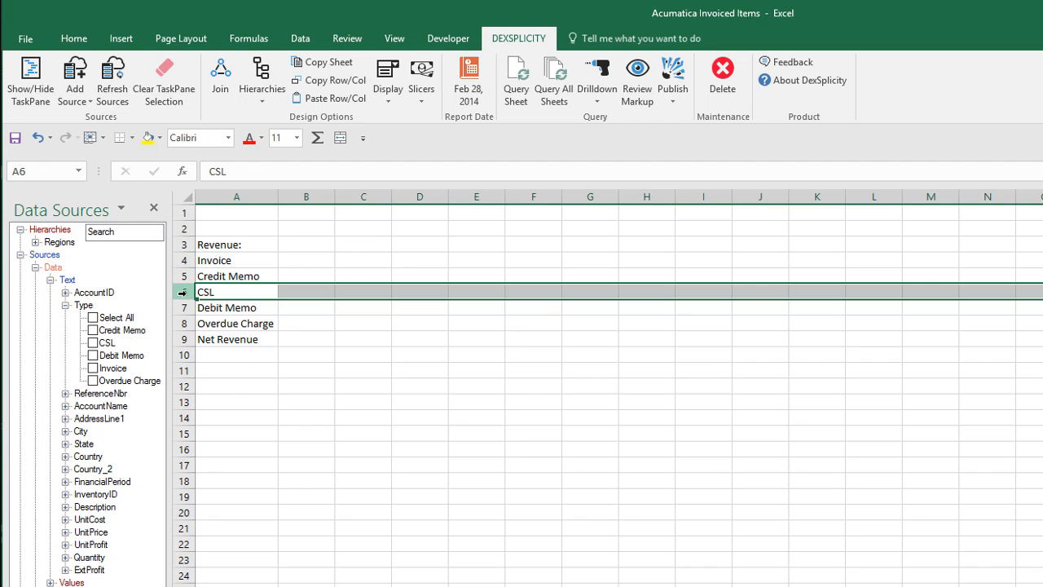
pyautogui.rightClick(182, 292)
pyautogui.click(215, 306)
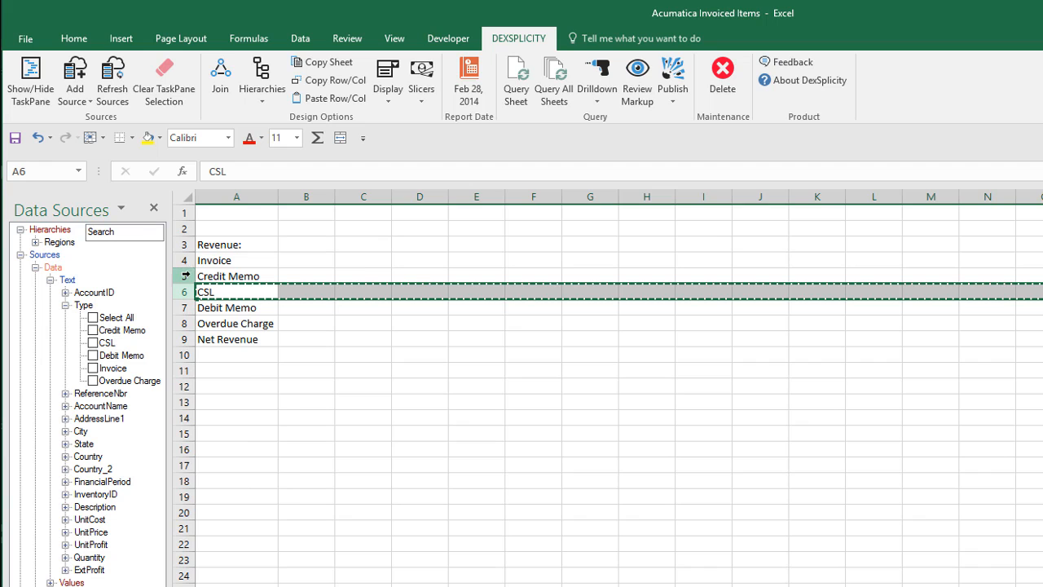
pyautogui.click(188, 276)
pyautogui.rightClick(187, 276)
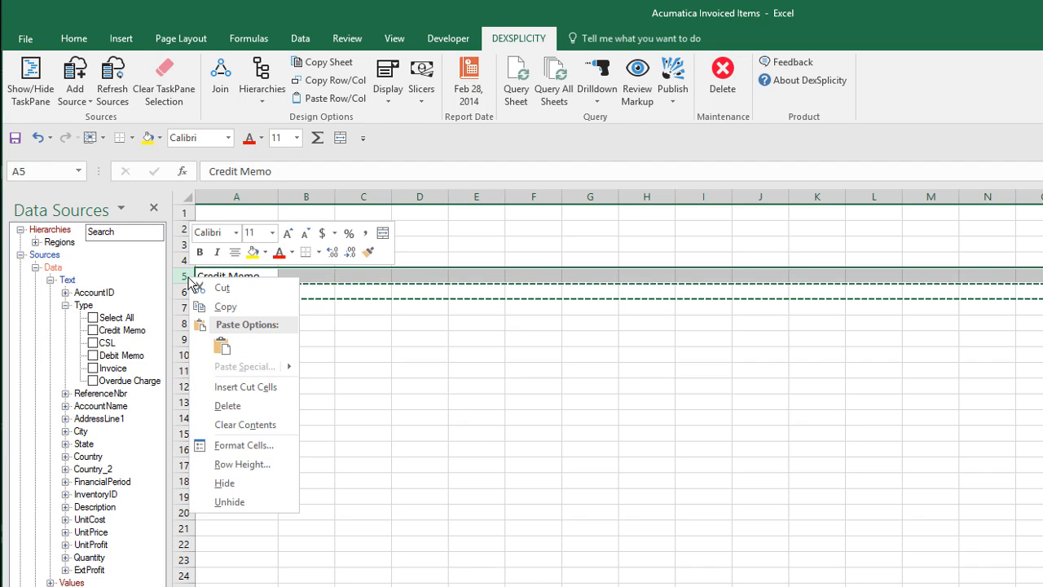
pyautogui.click(251, 385)
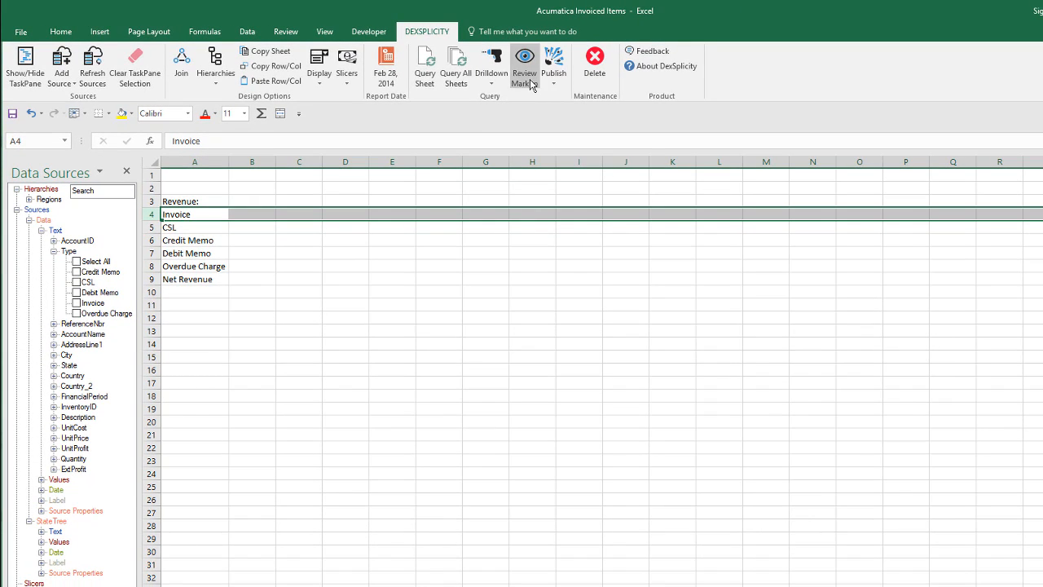
# Step: Review the DexSplicity markup of the CSL, Credit Memo and Debit Memo rows, and close the markup display
pyautogui.click(526, 78)
pyautogui.click(151, 228)
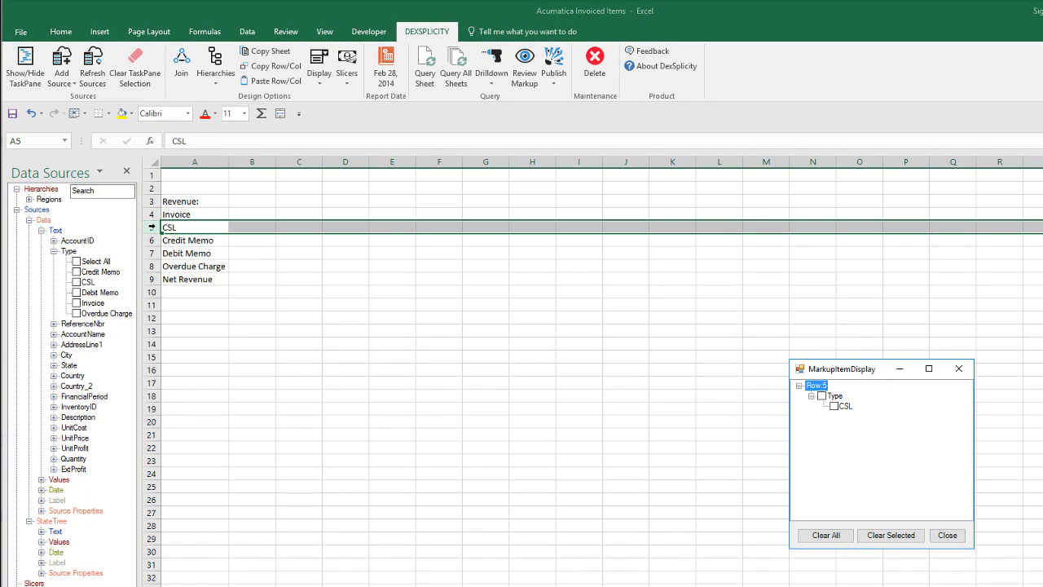
pyautogui.click(151, 240)
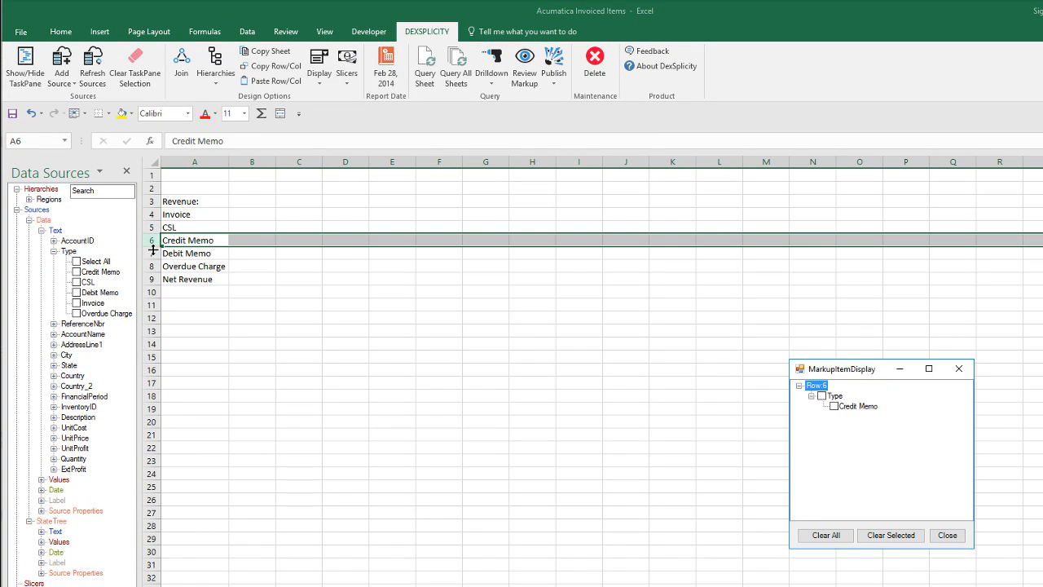
pyautogui.click(149, 253)
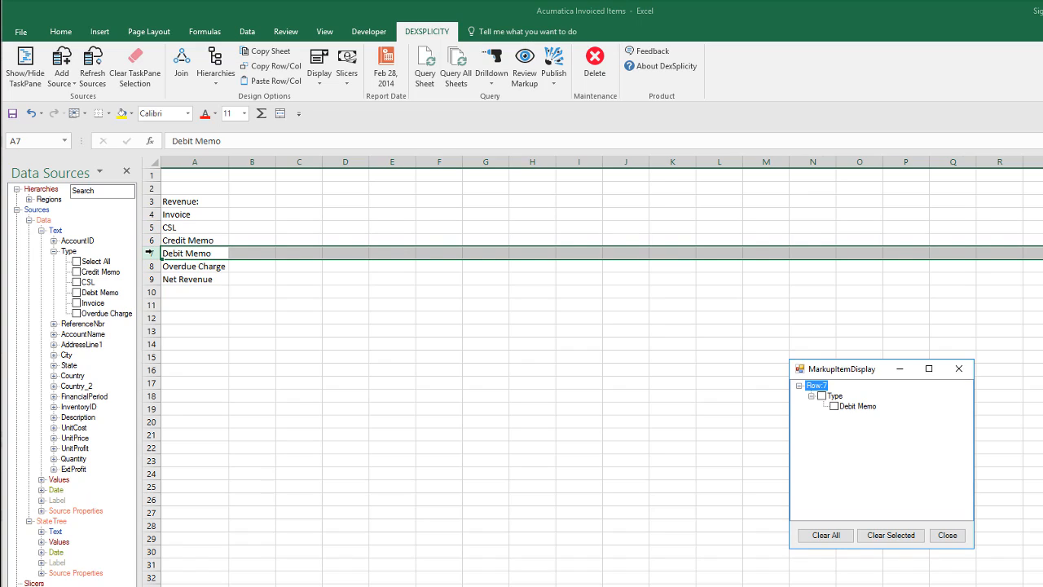
pyautogui.click(948, 535)
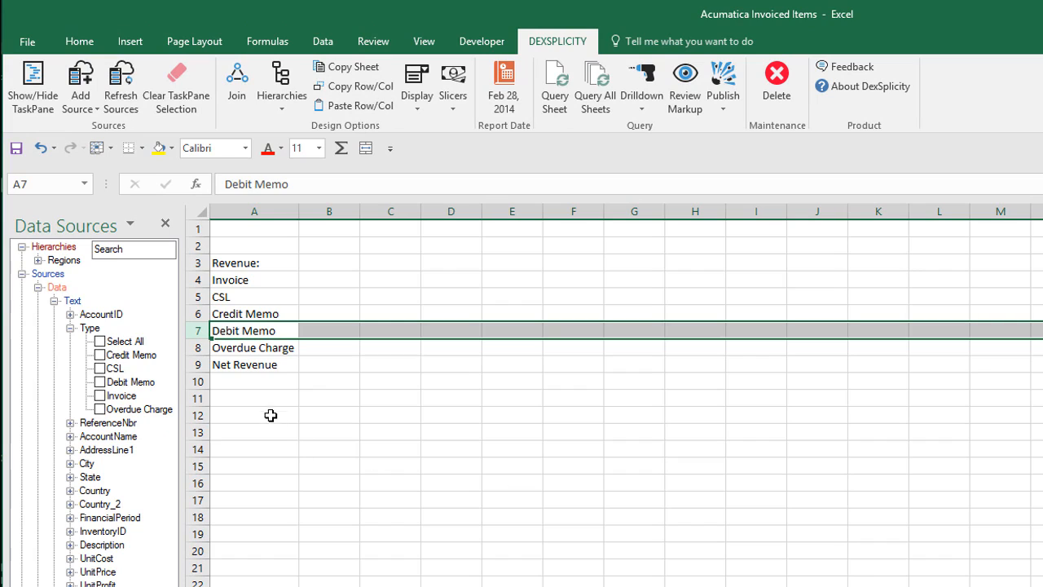
# Step: Enter "Cost of Sales" in cell A11 and select the whole of row 11
pyautogui.click(267, 398)
pyautogui.write('Cost of Sale')
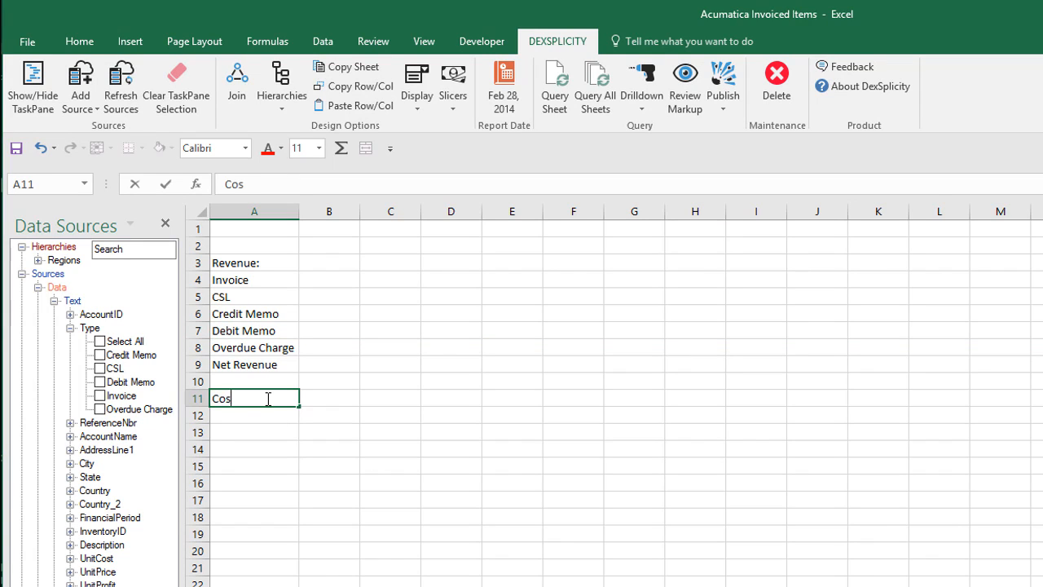
pyautogui.write('s')
pyautogui.click(197, 399)
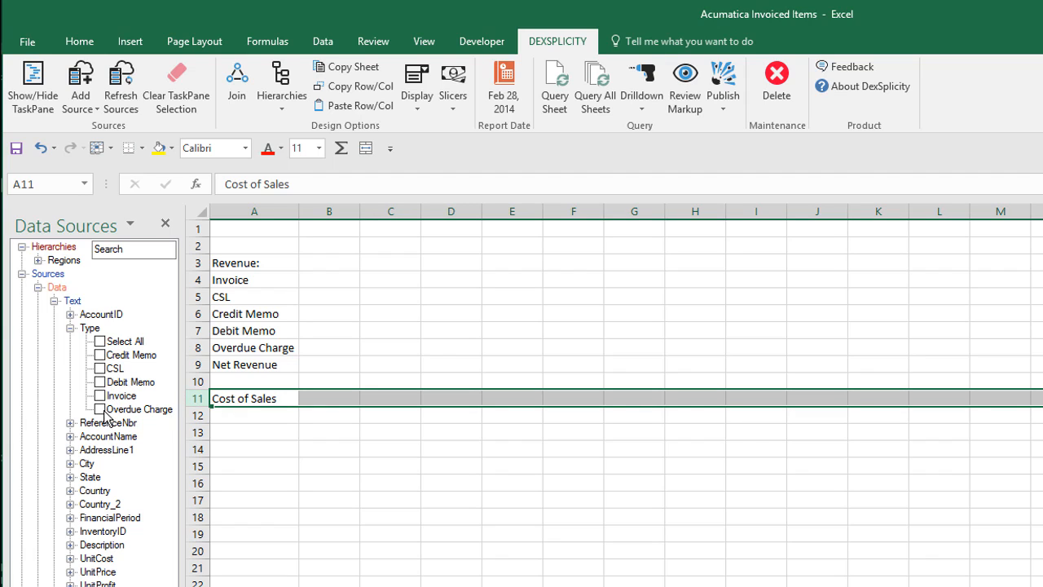
# Step: Apply the Sum of ExtCost from the Data source values to the Cost of Sales row 11
pyautogui.click(71, 328)
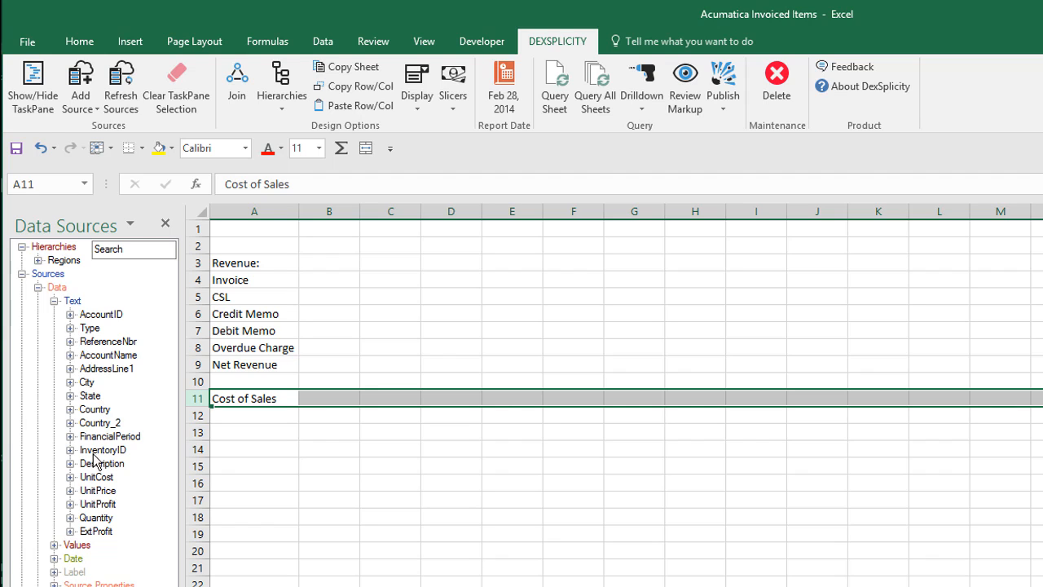
pyautogui.click(53, 546)
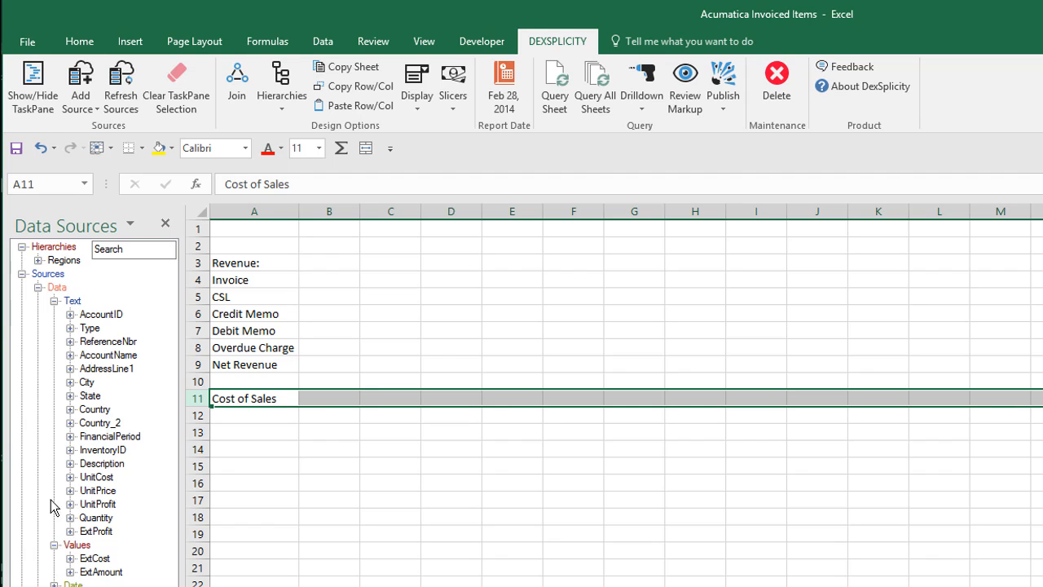
pyautogui.click(54, 303)
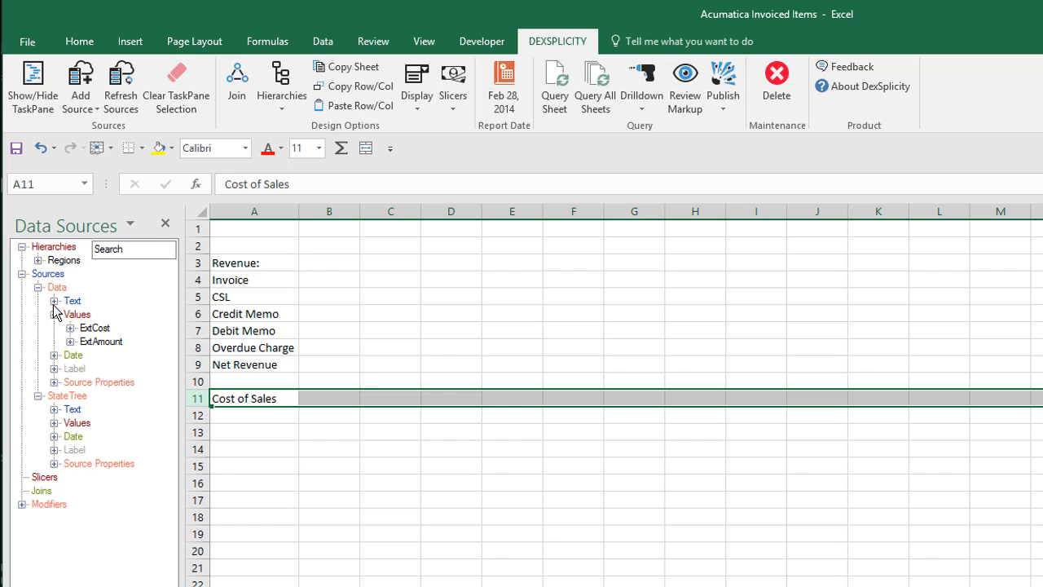
pyautogui.click(70, 327)
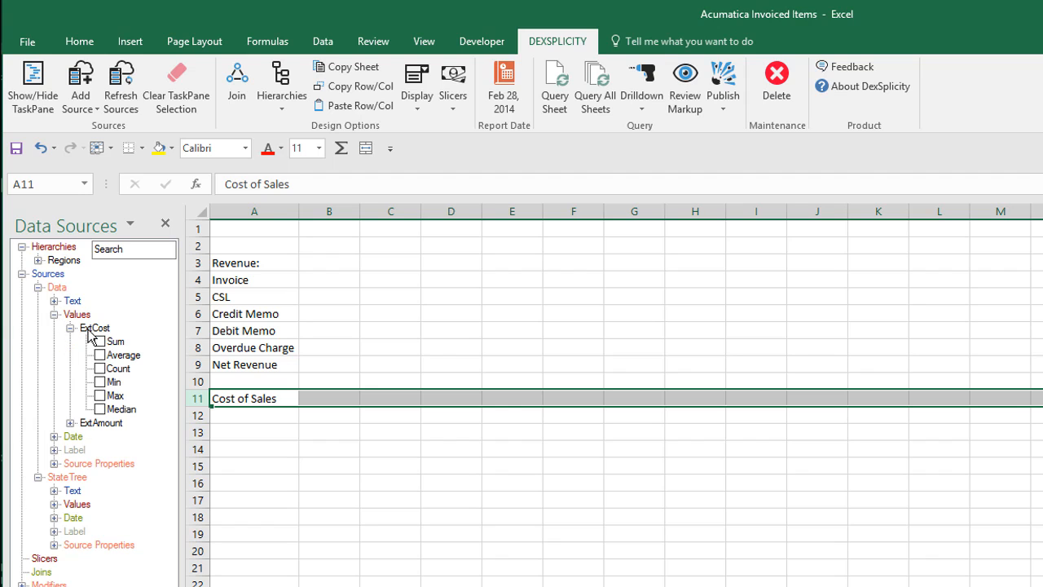
pyautogui.click(99, 342)
pyautogui.moveTo(117, 346); pyautogui.dragTo(234, 410)
# Step: Apply the Sum of ExtAmount from the Data source values to the Invoice through Overdue Charge rows, 4 to 8
pyautogui.moveTo(195, 279); pyautogui.dragTo(196, 340)
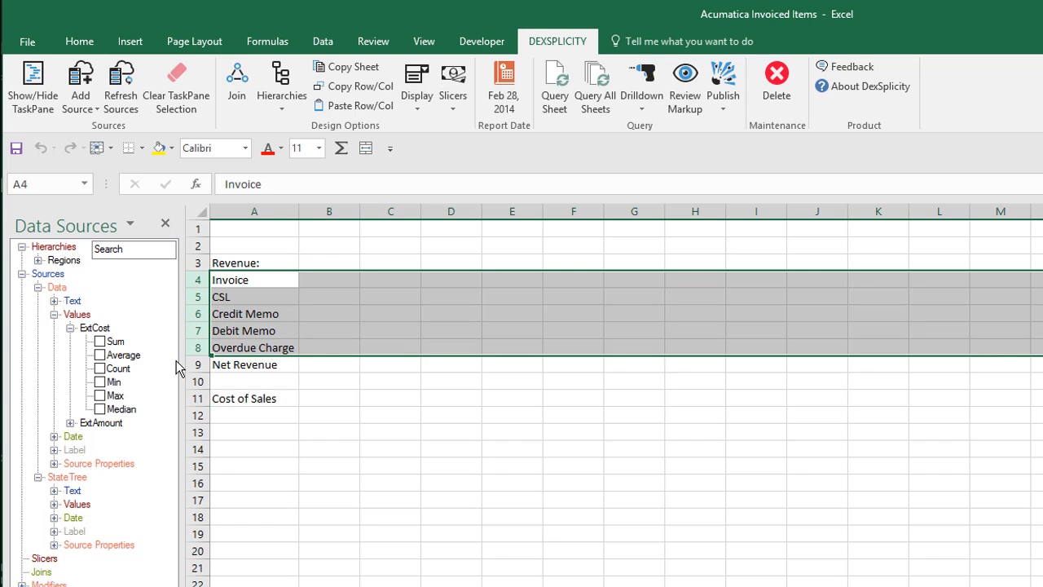
pyautogui.click(70, 328)
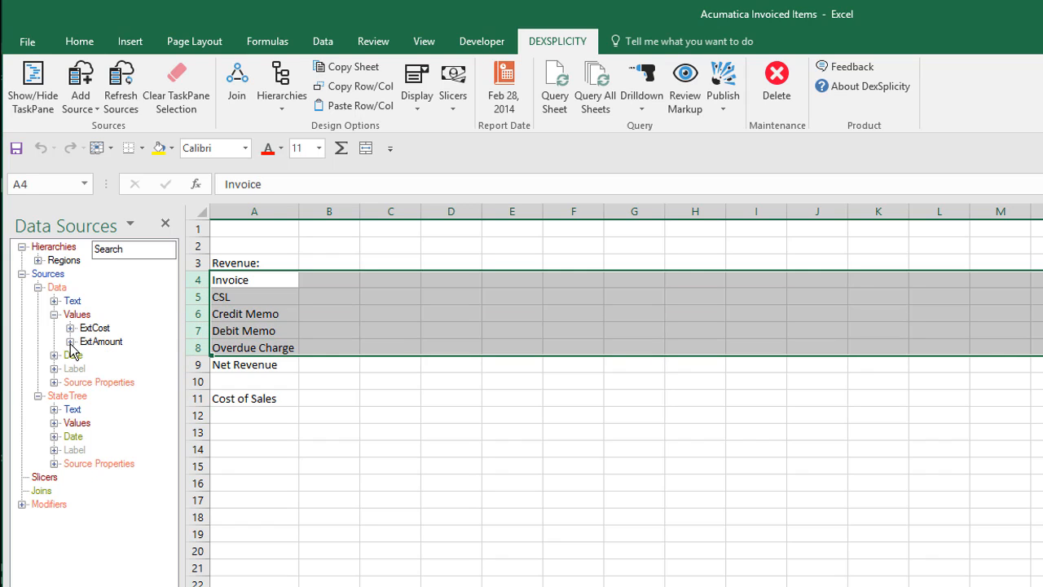
pyautogui.click(70, 342)
pyautogui.click(101, 356)
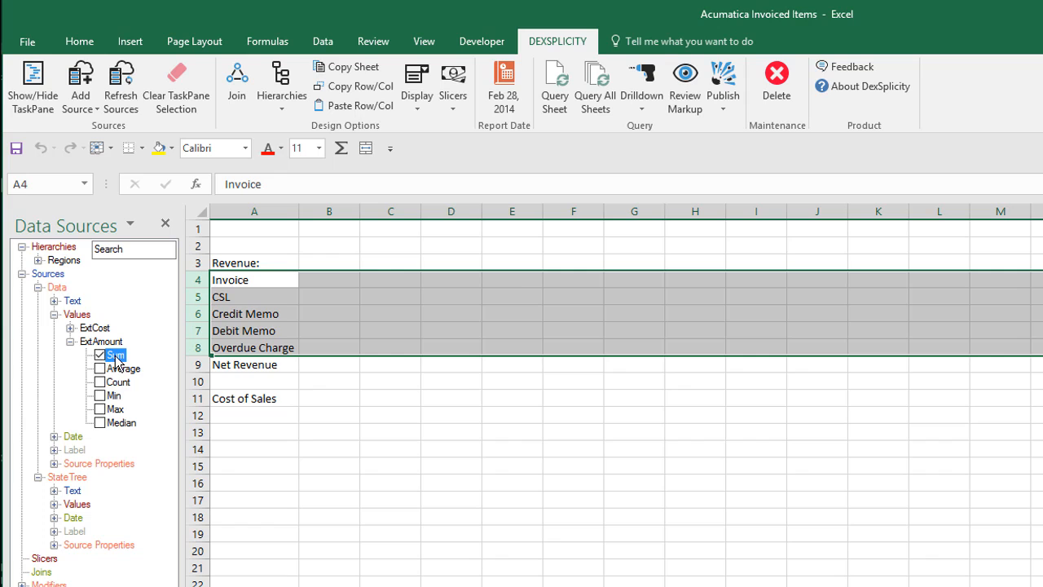
pyautogui.moveTo(115, 356); pyautogui.dragTo(242, 304)
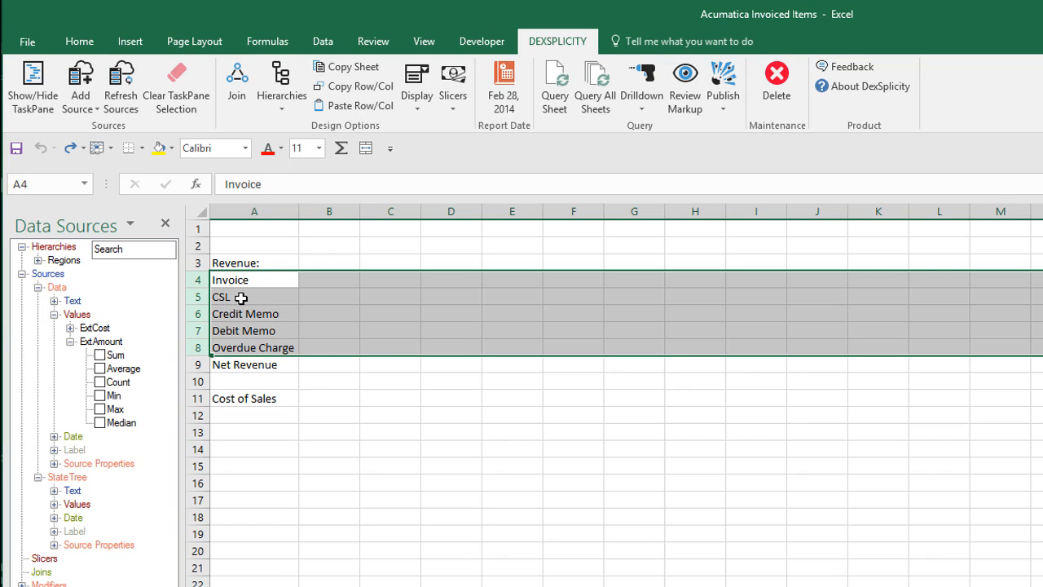
# Step: Enter "Gross Margin" in cell A13 and "Gross Margin %" in cell A14
pyautogui.click(242, 433)
pyautogui.write('Gross Marg')
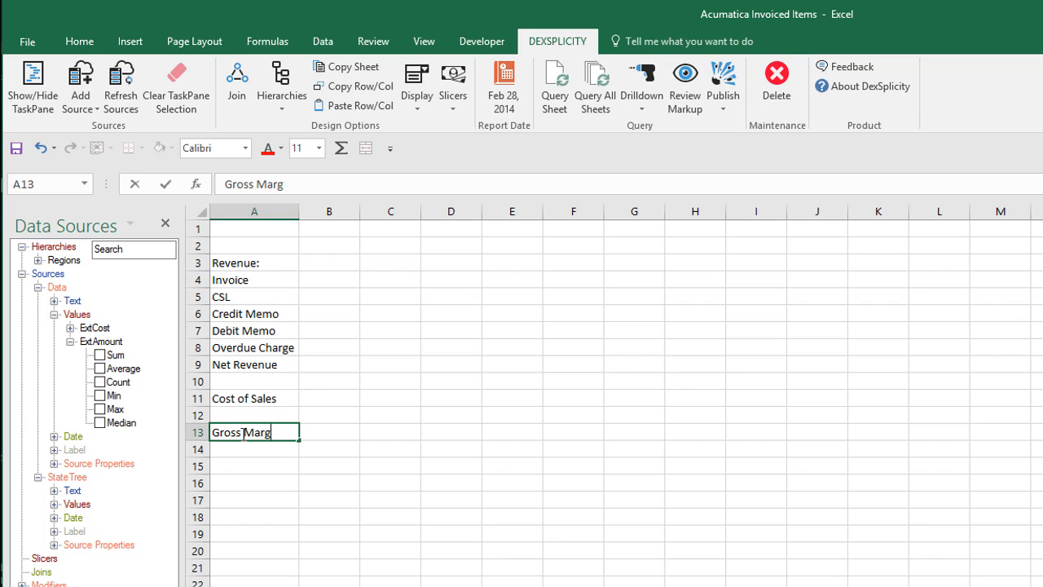
pyautogui.write('in')
pyautogui.press('Return')
pyautogui.write('Gross Margin')
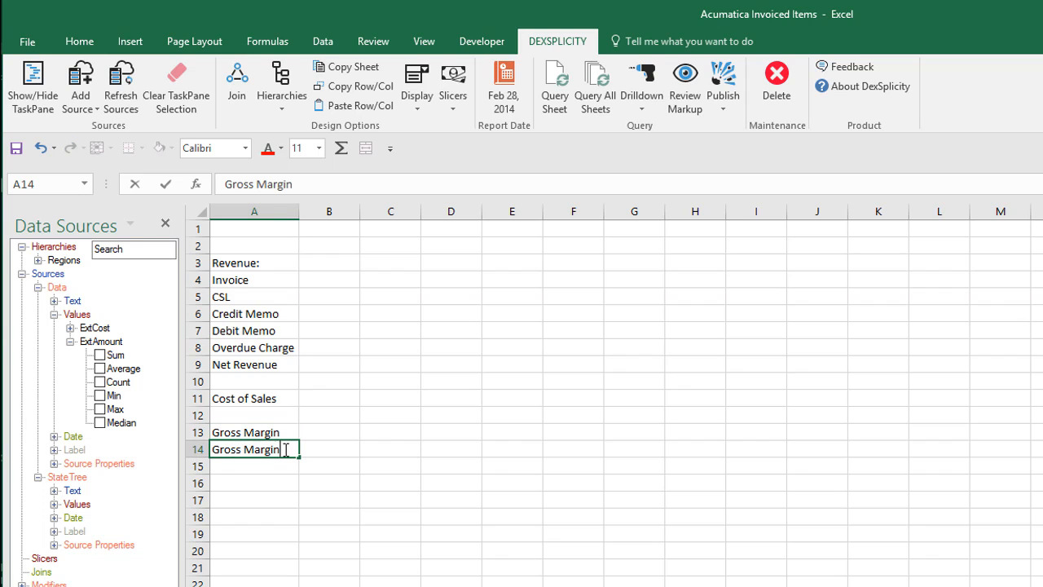
pyautogui.write(' %')
pyautogui.press('Return')
# Step: Select column B and examine the State and Country_2 values of the Data source against the finished report's region columns
pyautogui.click(328, 211)
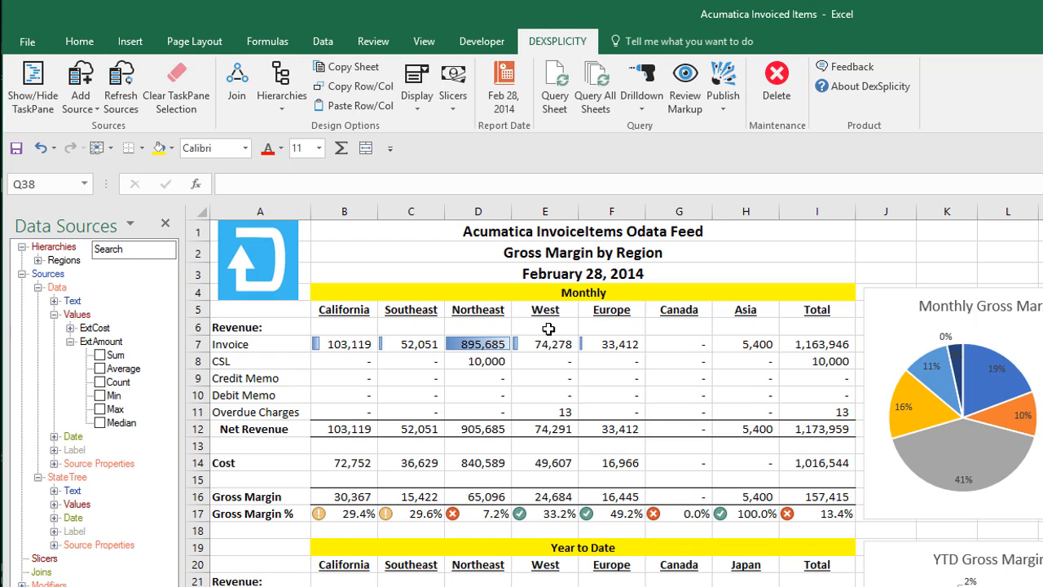
pyautogui.click(70, 342)
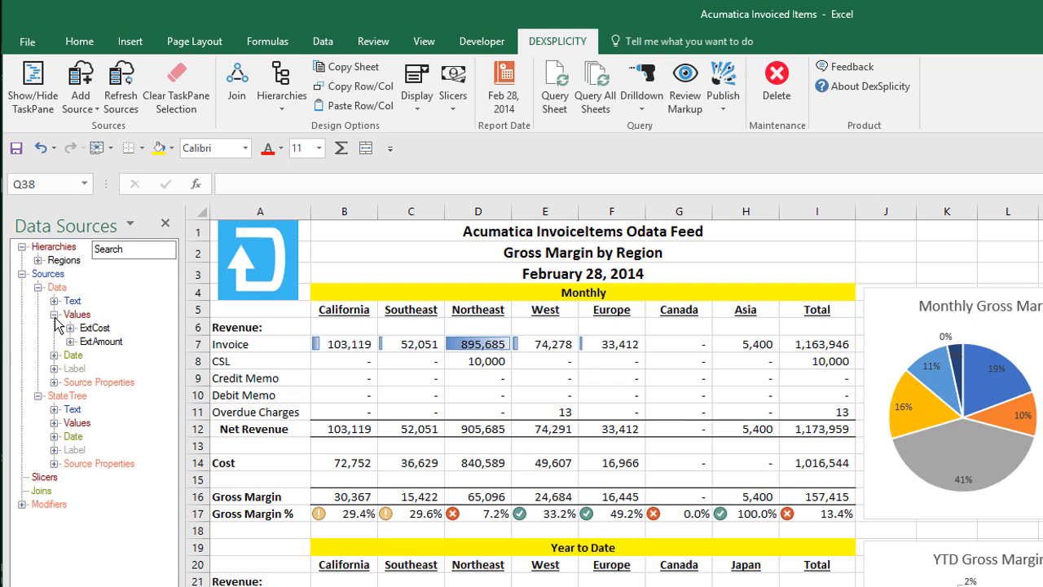
pyautogui.click(54, 314)
pyautogui.click(54, 302)
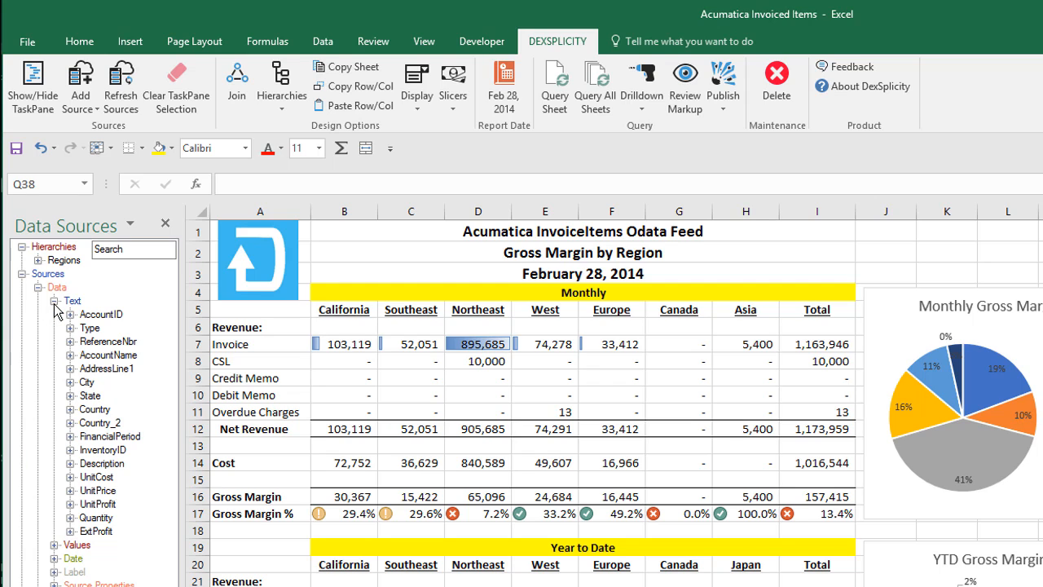
pyautogui.click(70, 395)
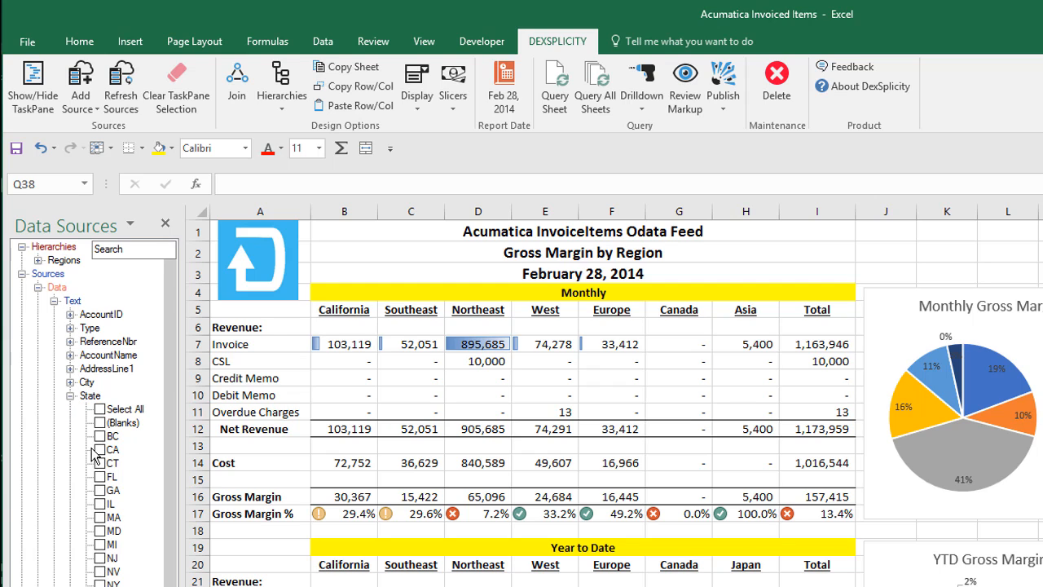
pyautogui.click(70, 396)
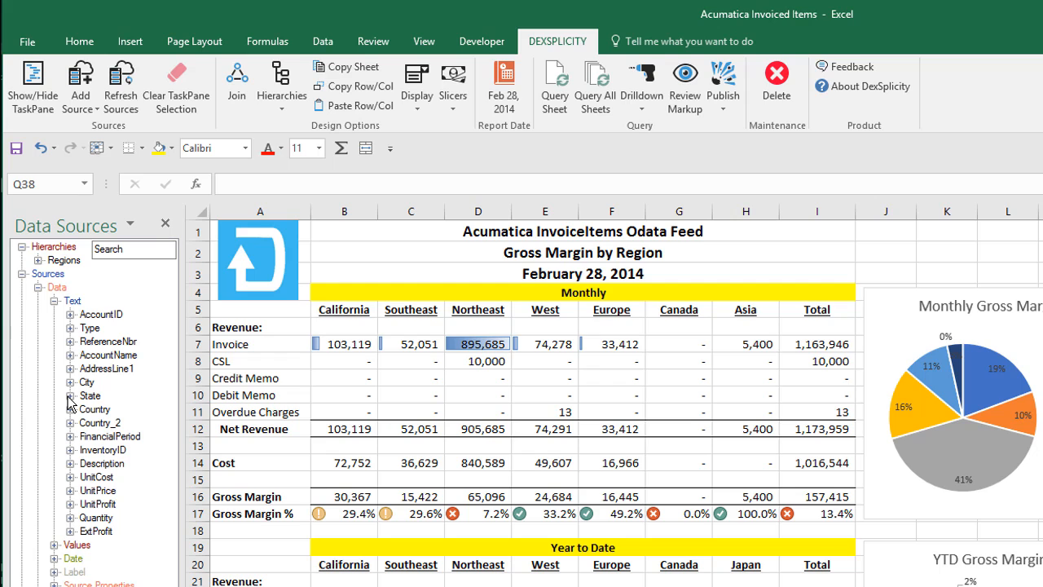
pyautogui.click(70, 423)
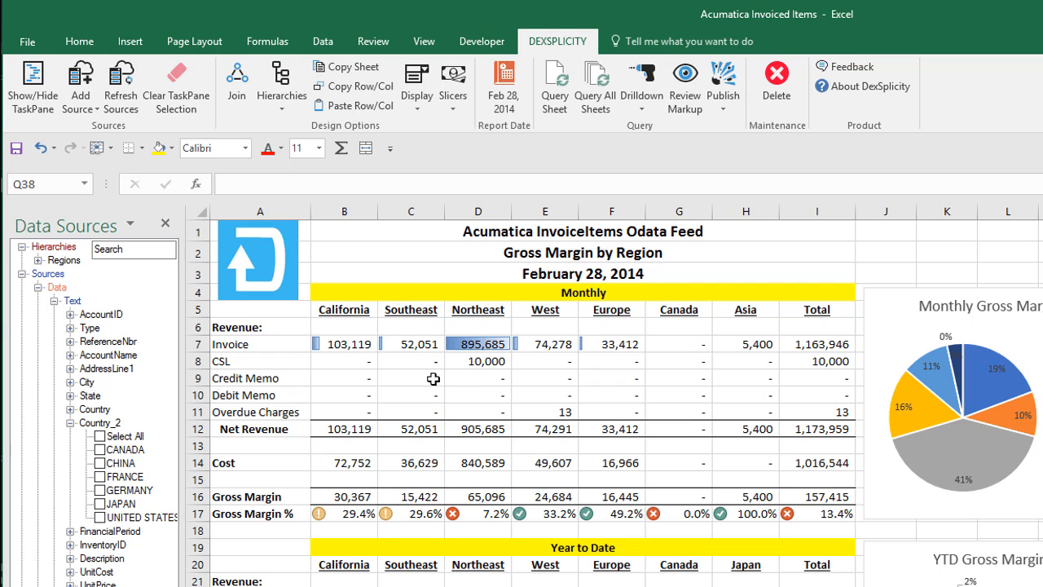
pyautogui.click(70, 422)
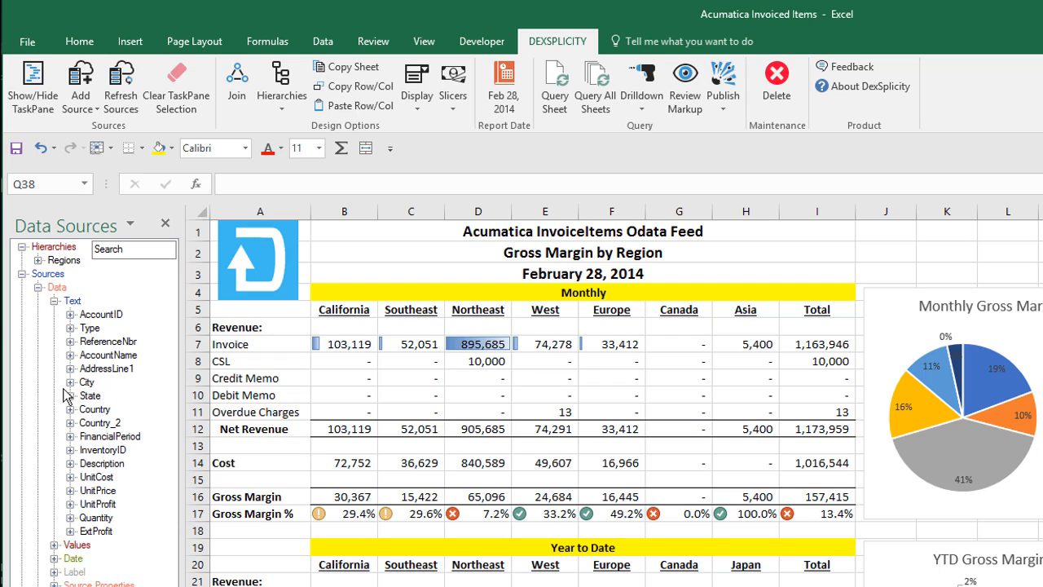
# Step: Apply California, Southeast, Northeast and West from the Regions hierarchy as one item per column, starting at B2
pyautogui.click(37, 260)
pyautogui.click(54, 273)
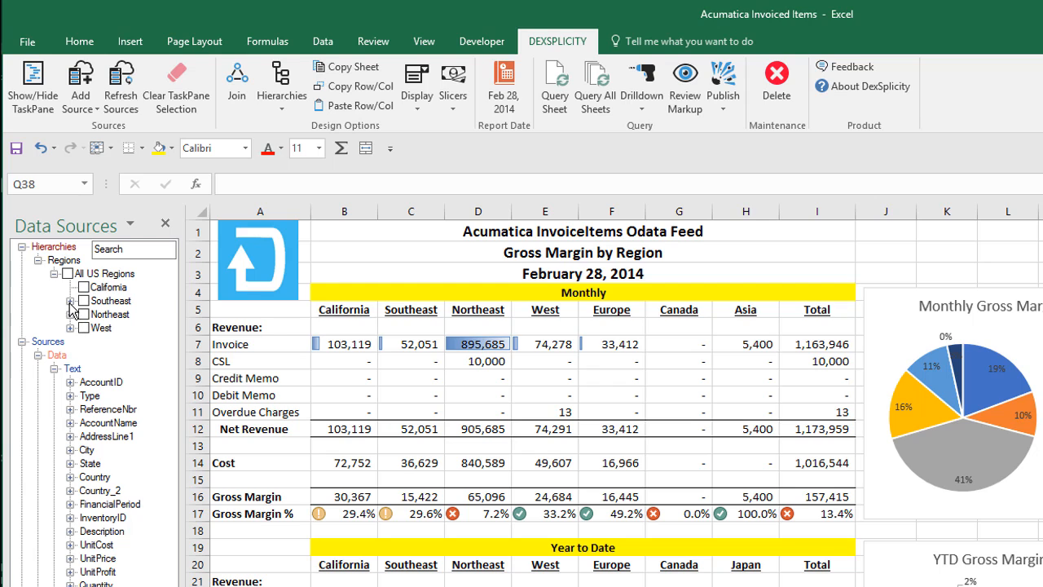
pyautogui.click(70, 300)
pyautogui.click(70, 341)
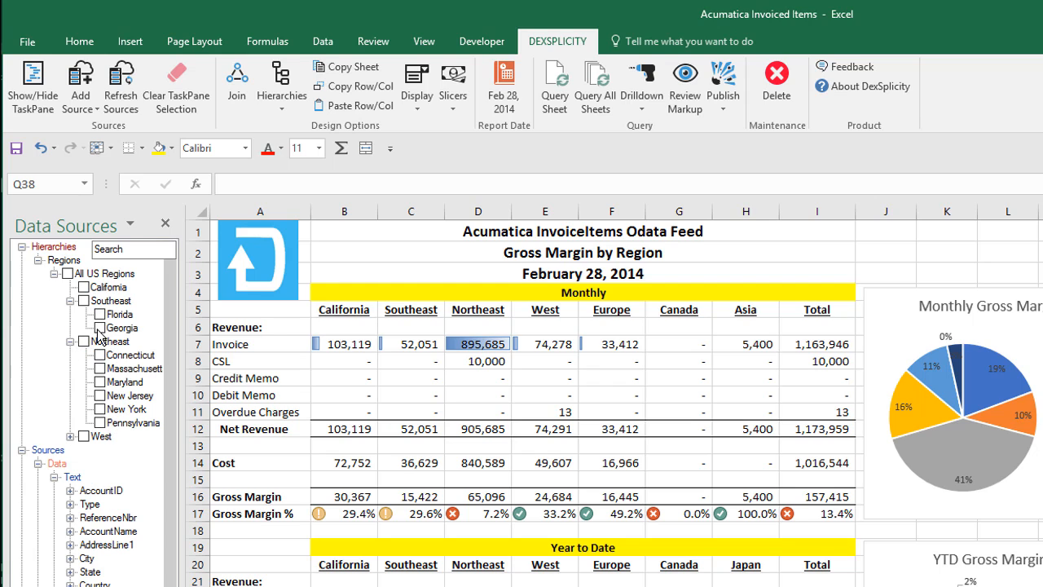
pyautogui.click(70, 342)
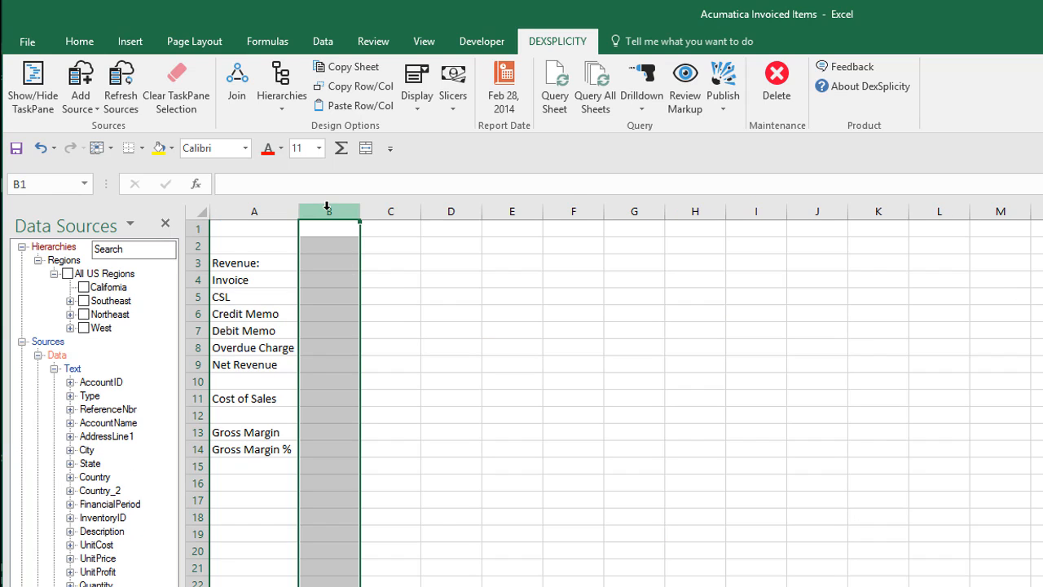
pyautogui.click(84, 288)
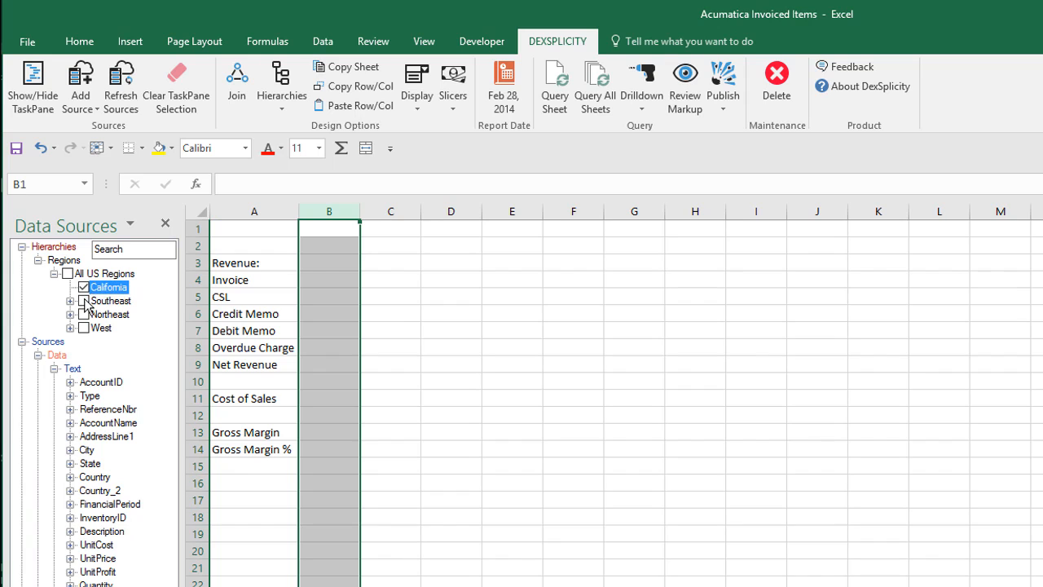
pyautogui.click(84, 301)
pyautogui.click(83, 315)
pyautogui.click(84, 327)
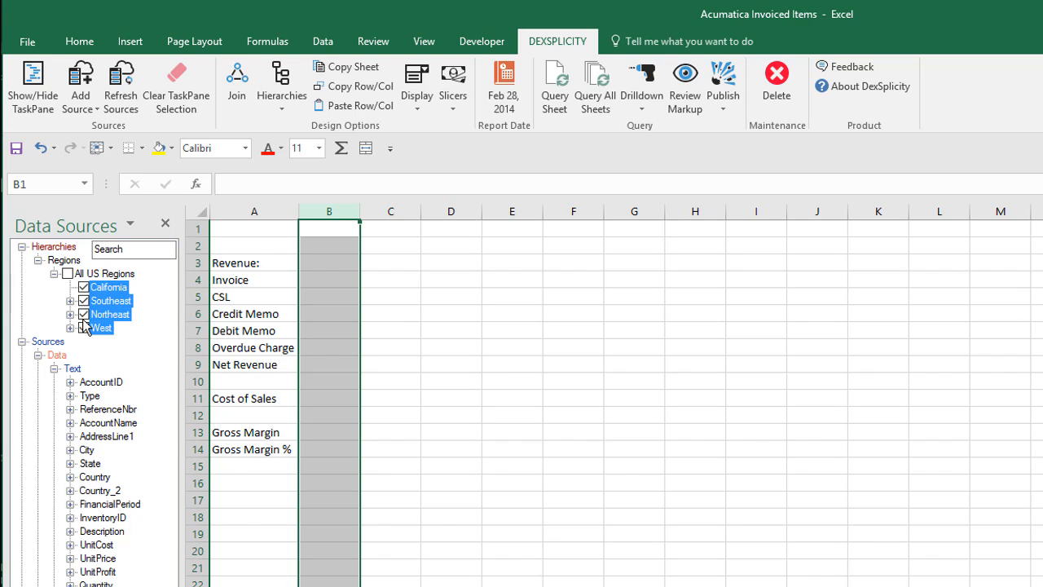
pyautogui.moveTo(326, 248); pyautogui.dragTo(326, 249)
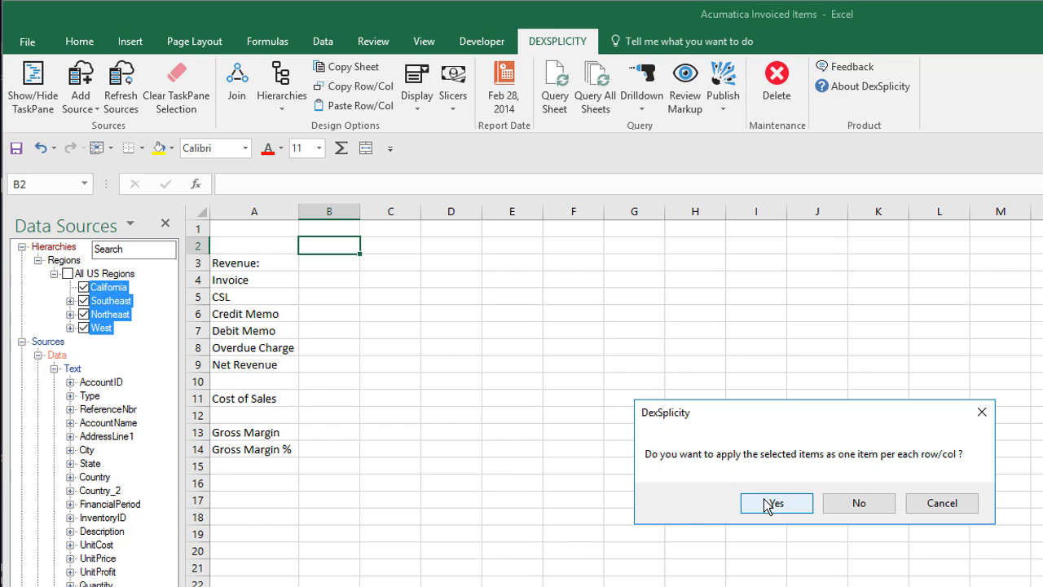
pyautogui.click(770, 504)
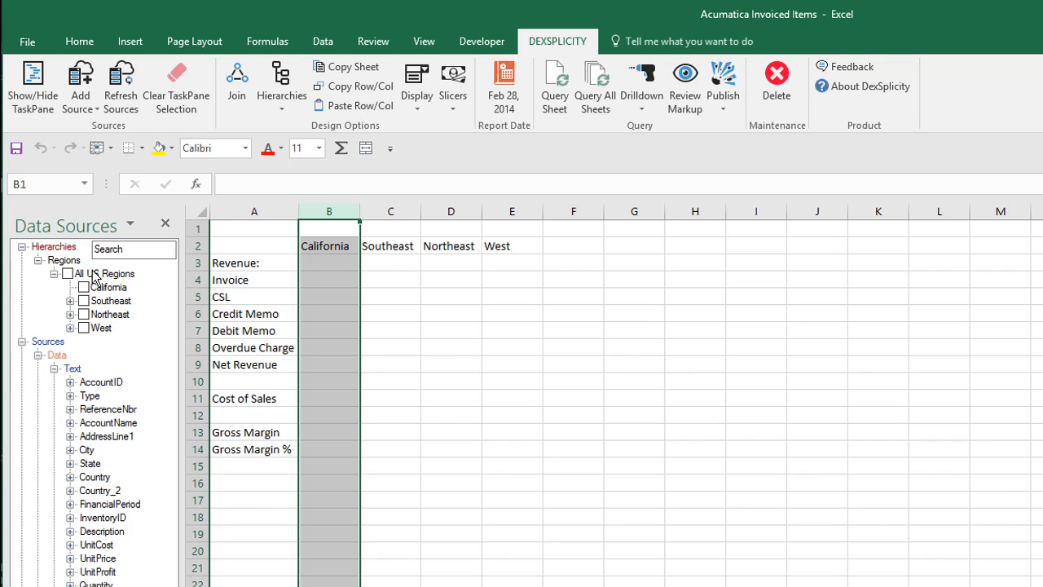
pyautogui.click(22, 247)
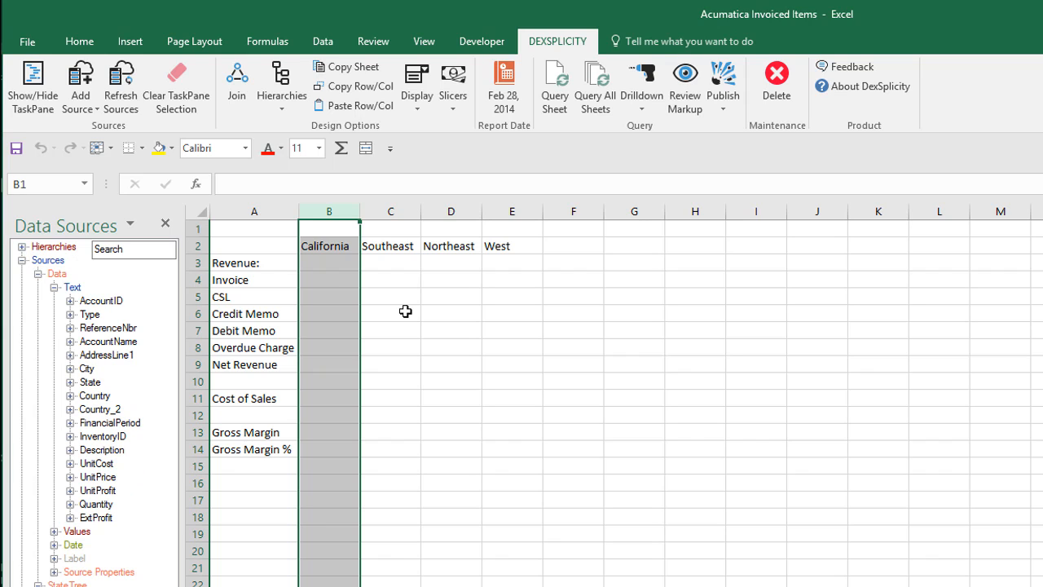
# Step: Enter the column headings "Europe" in F2, "Canada" in G2 and "Asia" in H2
pyautogui.click(572, 243)
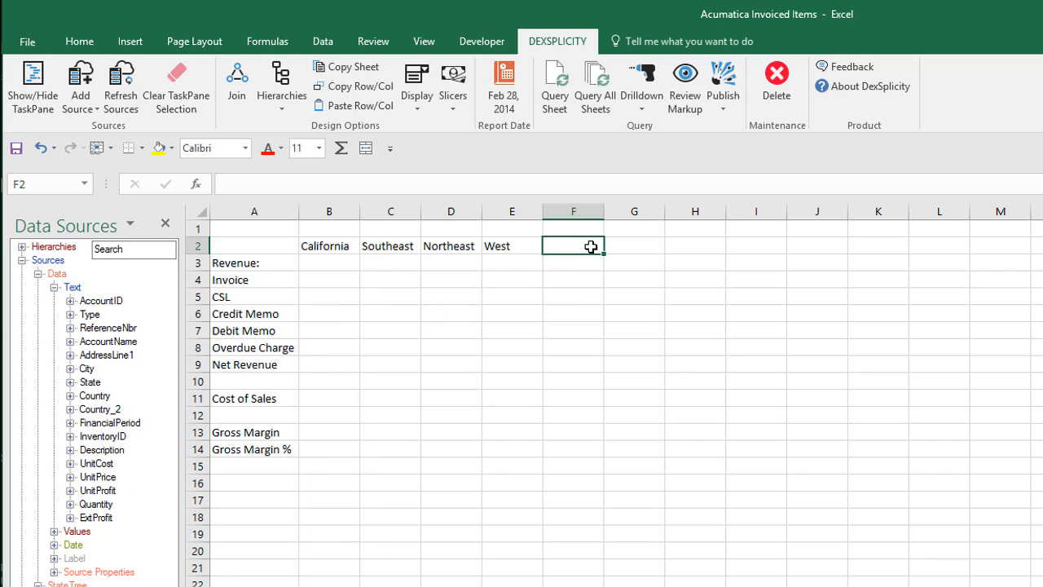
pyautogui.write('Europe')
pyautogui.write('Canada')
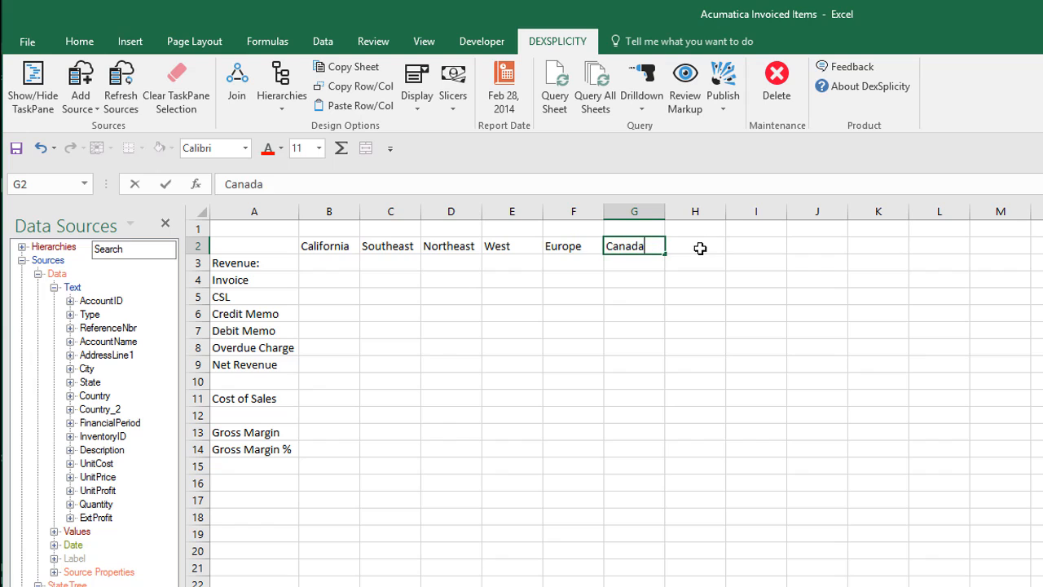
pyautogui.click(700, 247)
pyautogui.write('A')
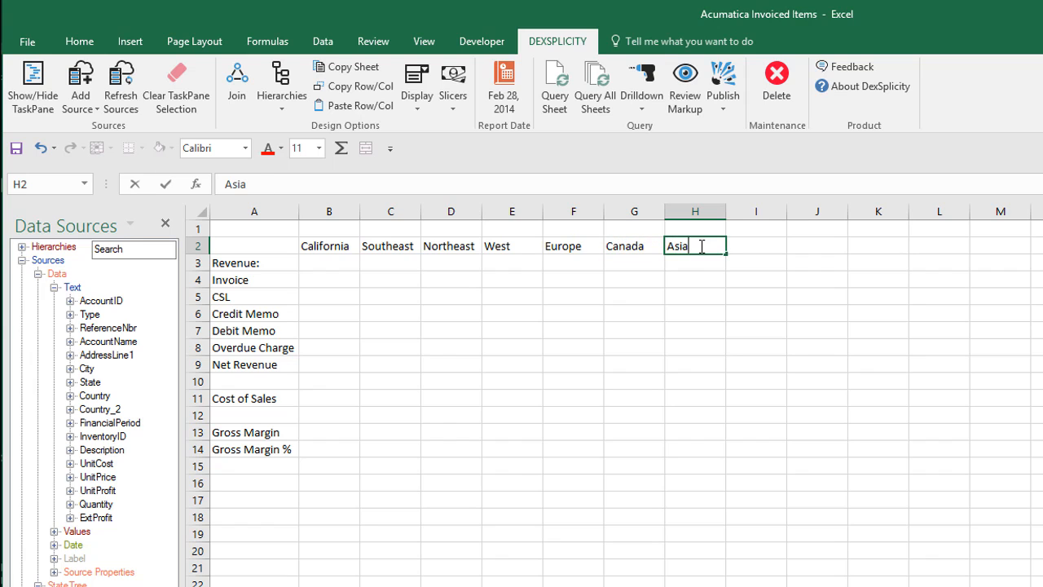
pyautogui.write('sia')
pyautogui.click(702, 277)
# Step: Apply the Country_2 values FRANCE and GERMANY together to the Europe column F, not as one item per column
pyautogui.click(573, 211)
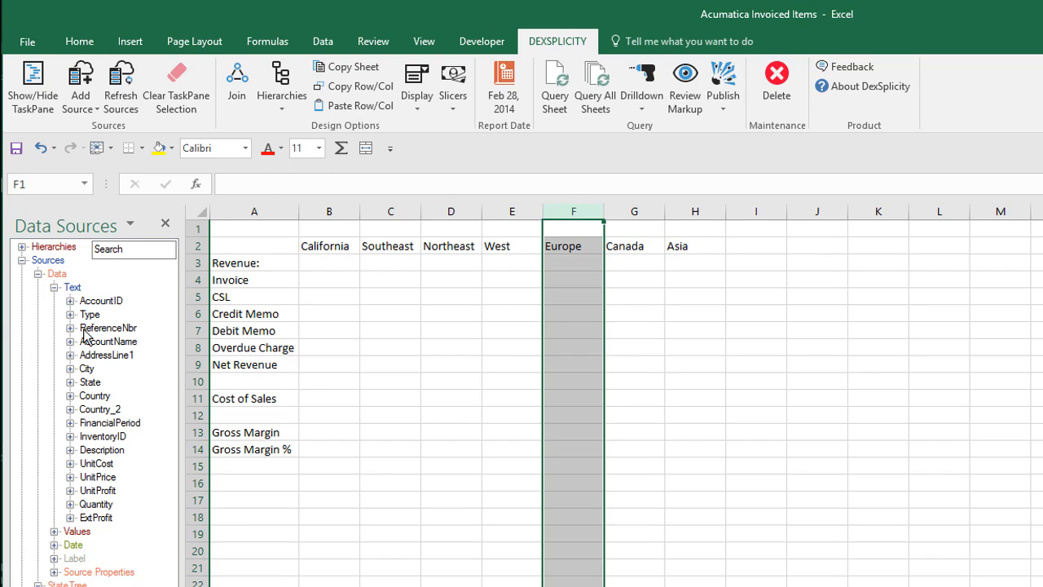
pyautogui.click(70, 409)
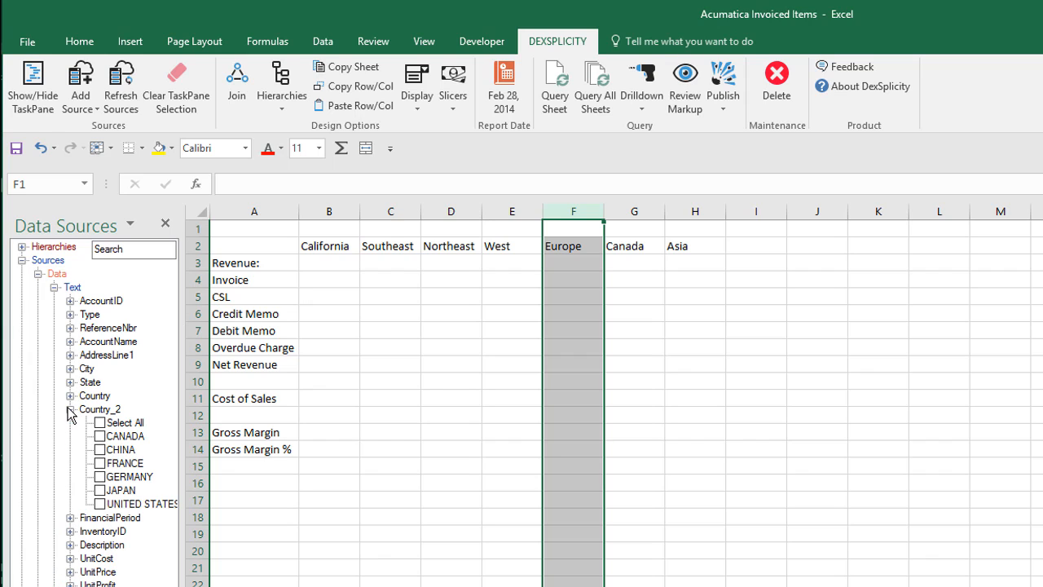
pyautogui.click(104, 463)
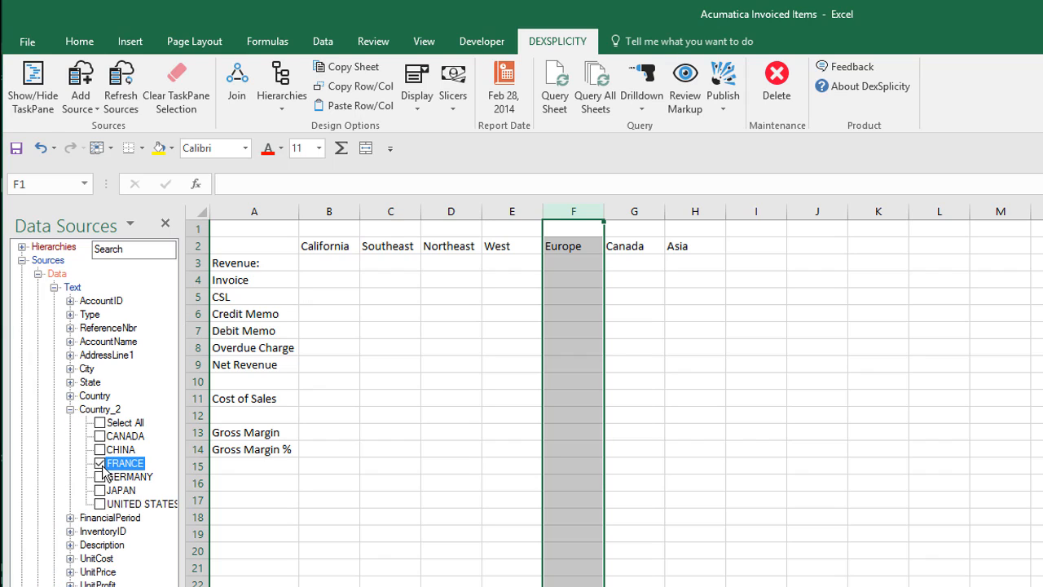
pyautogui.click(104, 476)
pyautogui.moveTo(120, 471); pyautogui.dragTo(571, 379)
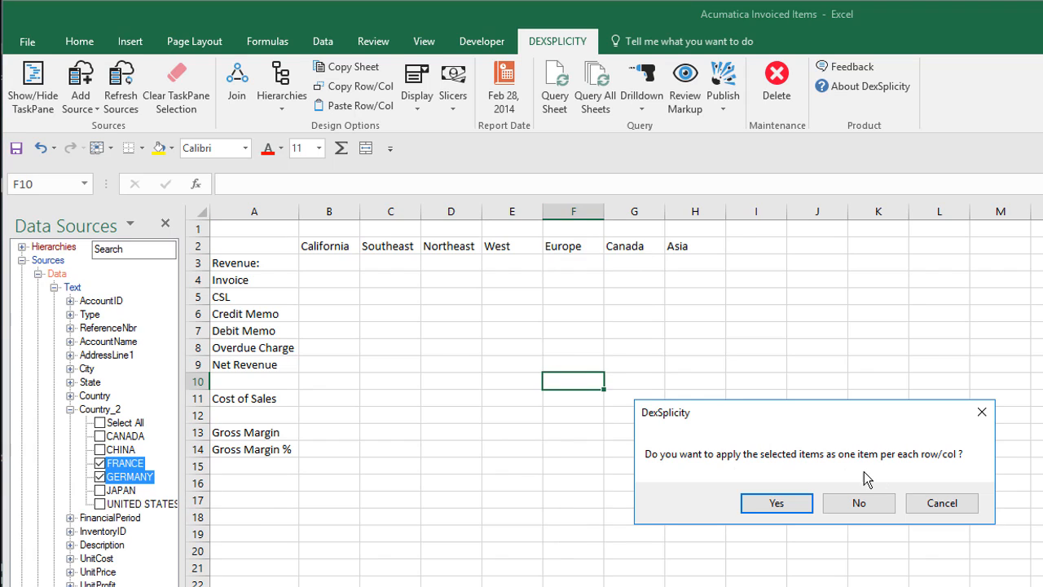
pyautogui.click(859, 503)
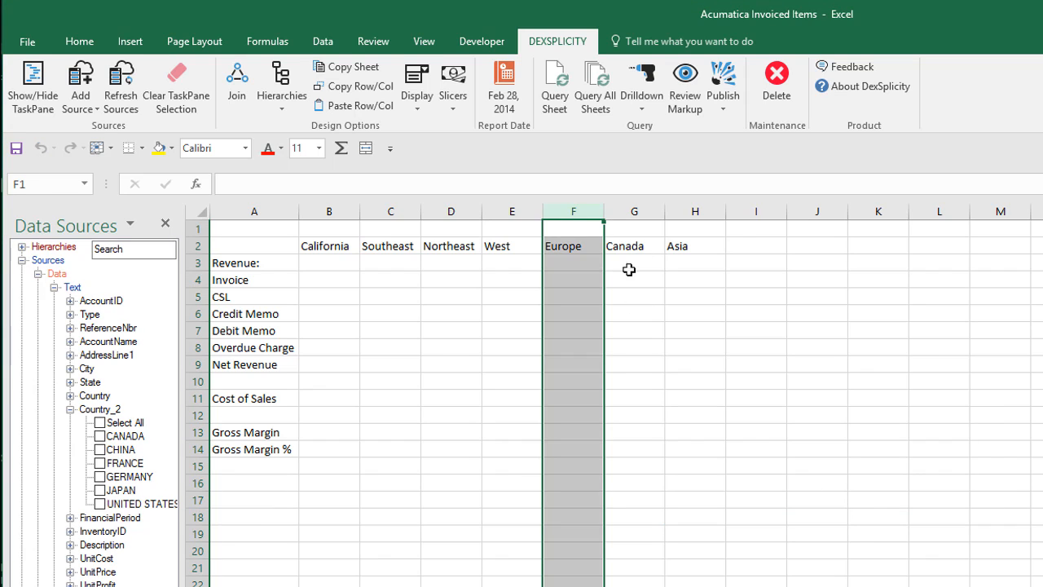
# Step: Apply the Country_2 value CANADA to the Canada column G
pyautogui.click(633, 210)
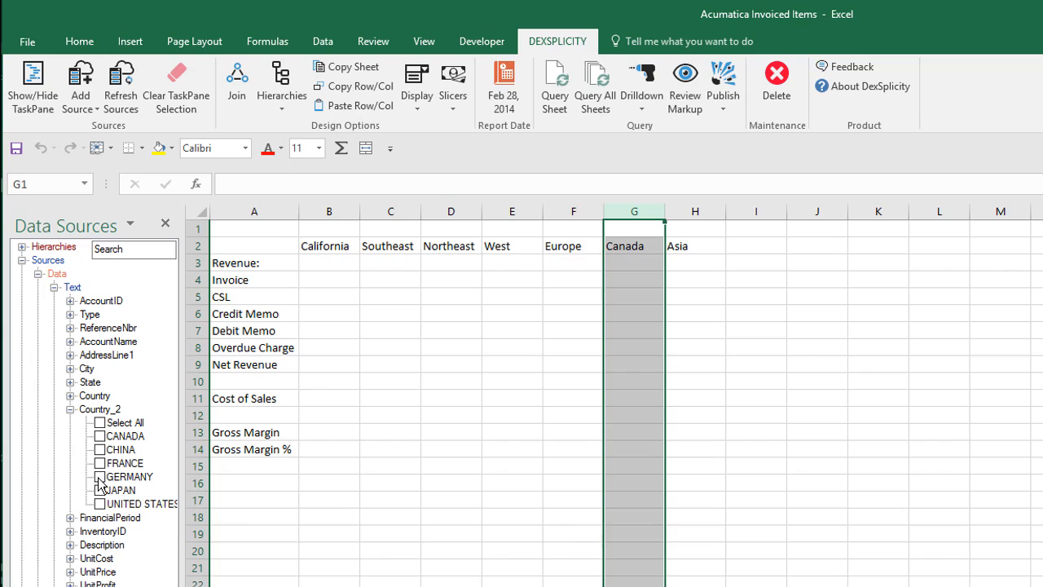
pyautogui.click(100, 436)
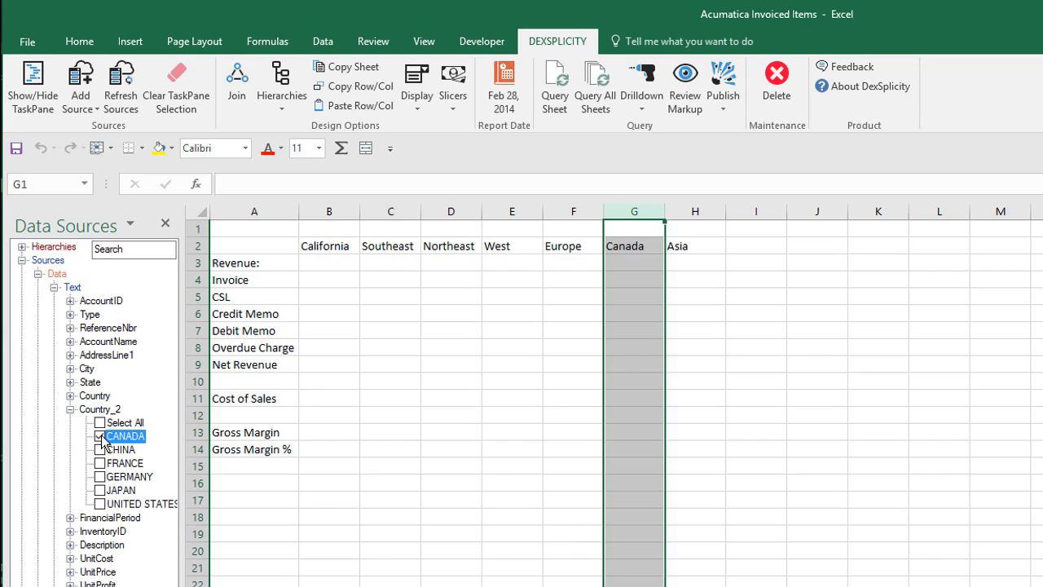
pyautogui.moveTo(122, 436); pyautogui.dragTo(652, 460)
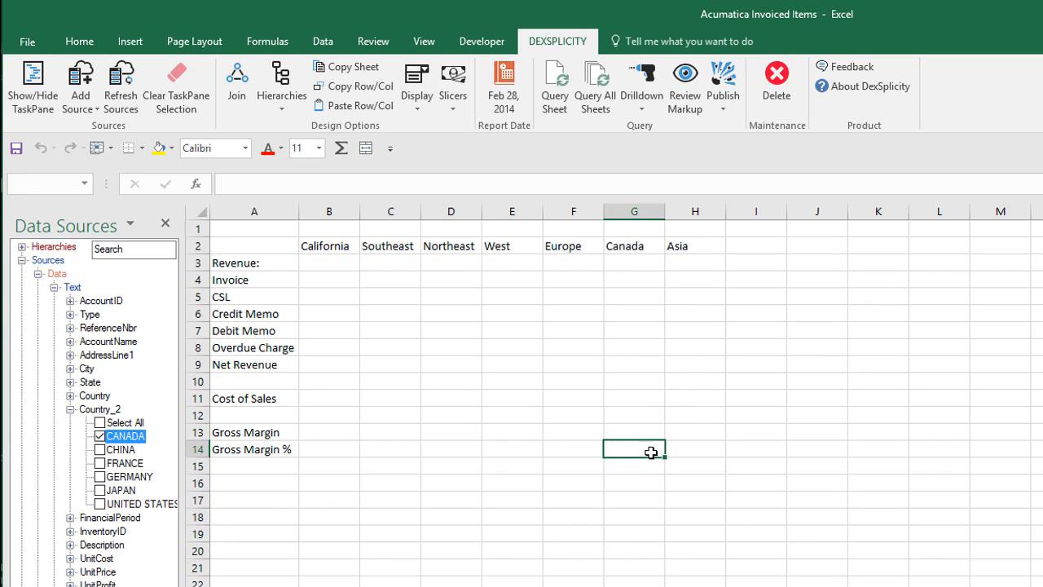
# Step: Apply the Country_2 values CHINA and JAPAN together to the Asia column H, not as one item per column
pyautogui.click(708, 210)
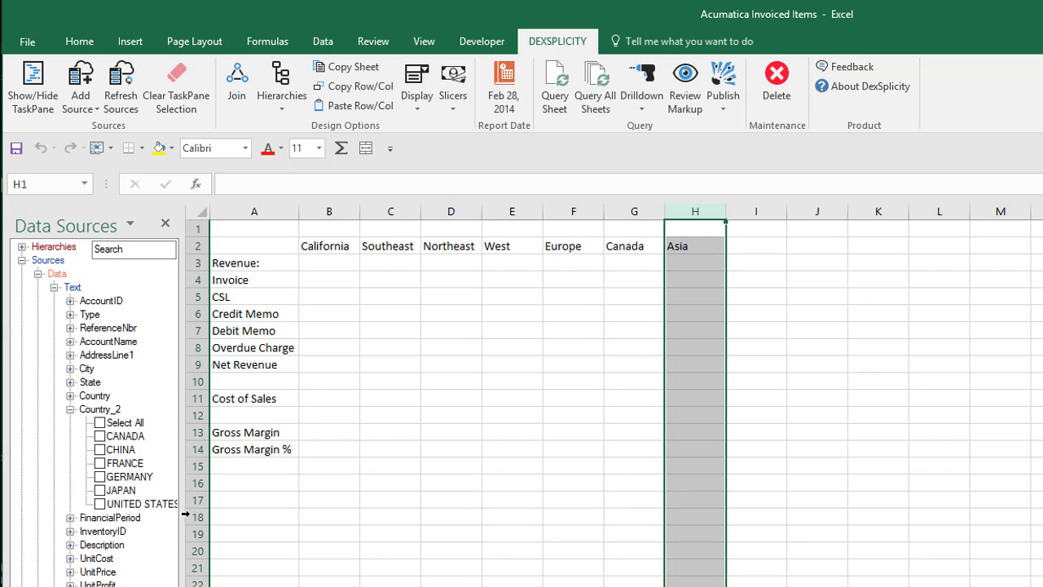
pyautogui.click(99, 450)
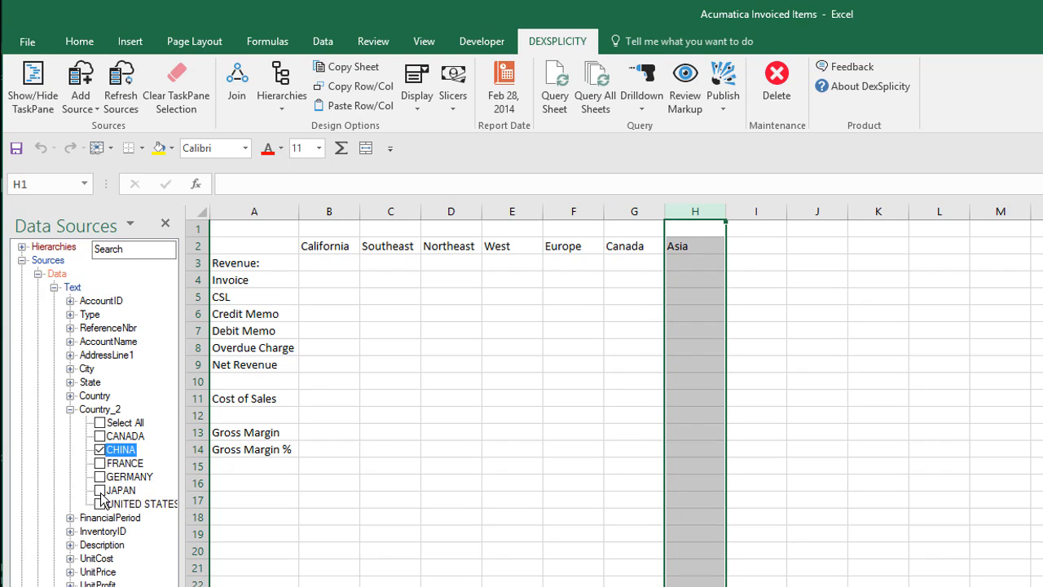
pyautogui.click(99, 490)
pyautogui.moveTo(121, 458); pyautogui.dragTo(689, 420)
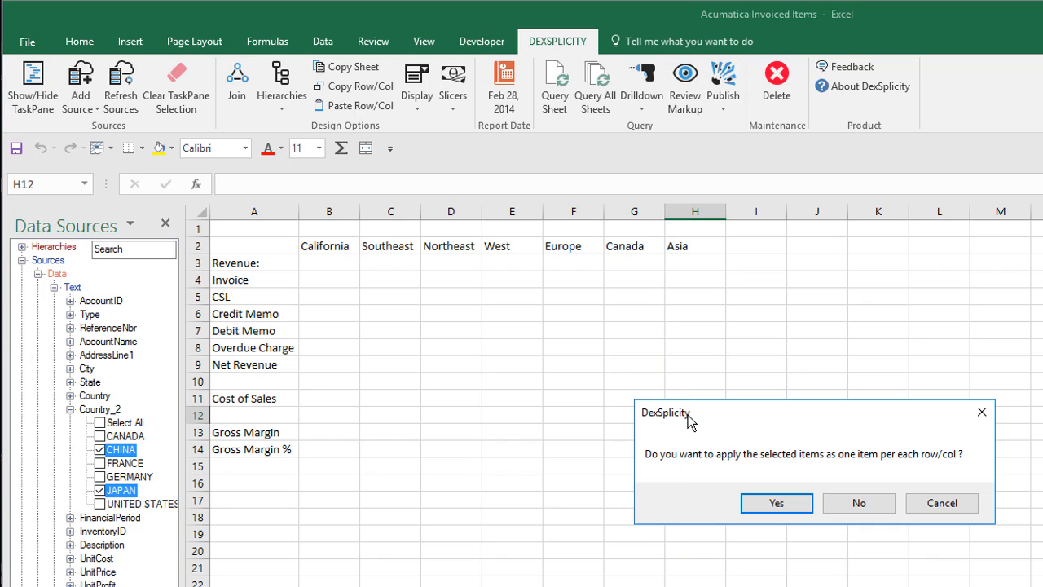
pyautogui.click(861, 501)
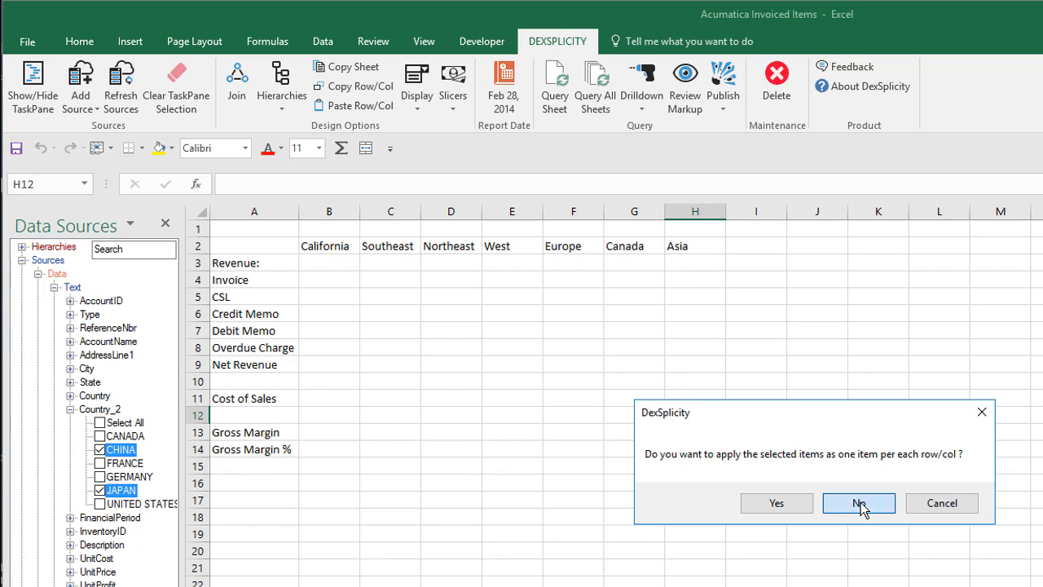